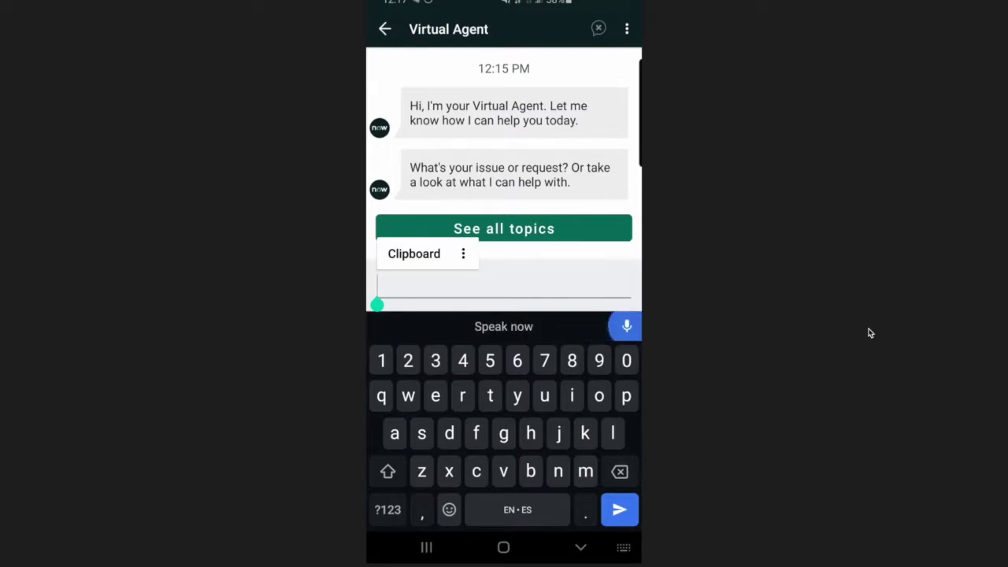
- Send the request to report risk on order status and give "order status" as the entity most impacted by the risk event
key("Return")
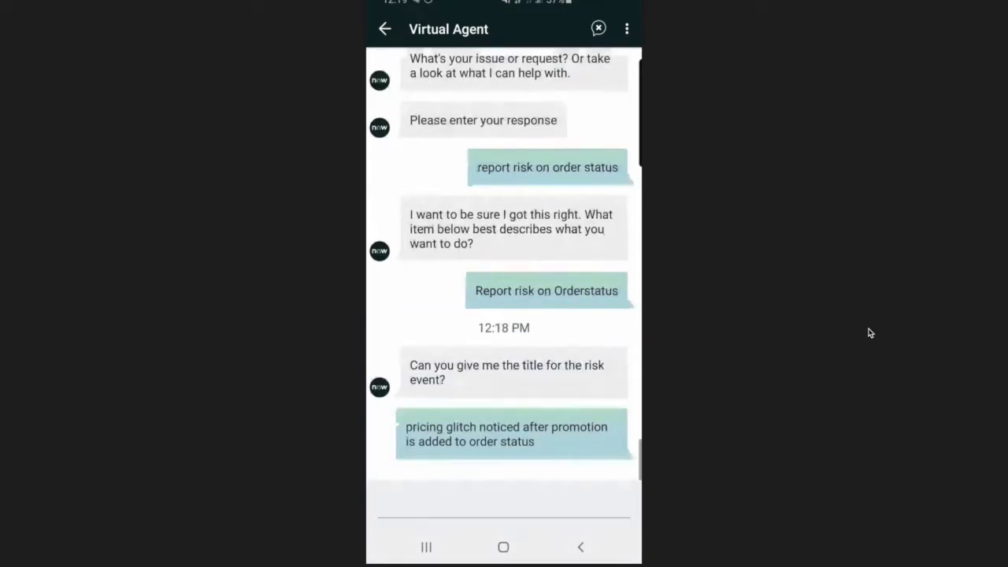
type("o")
type("rder stat")
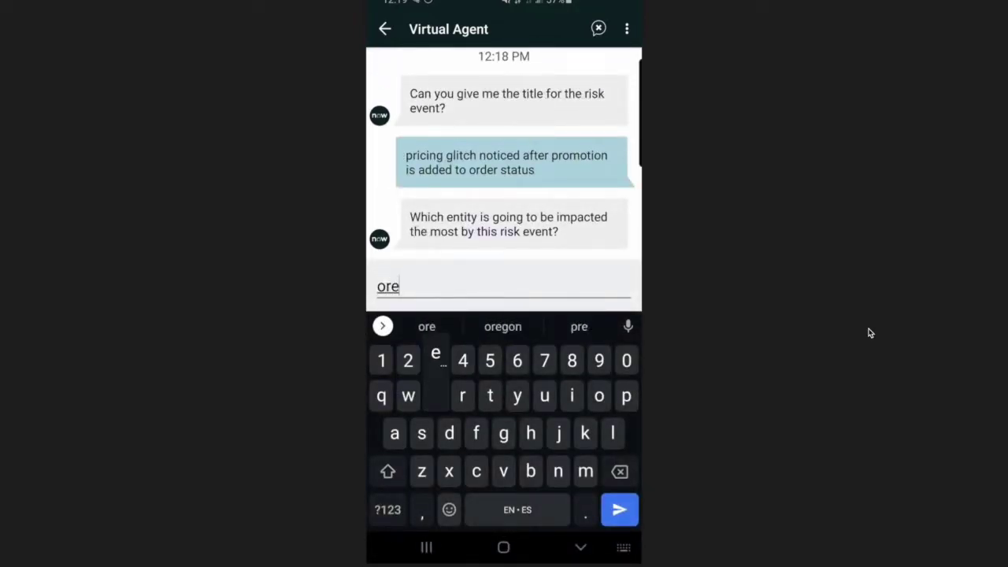
type("us")
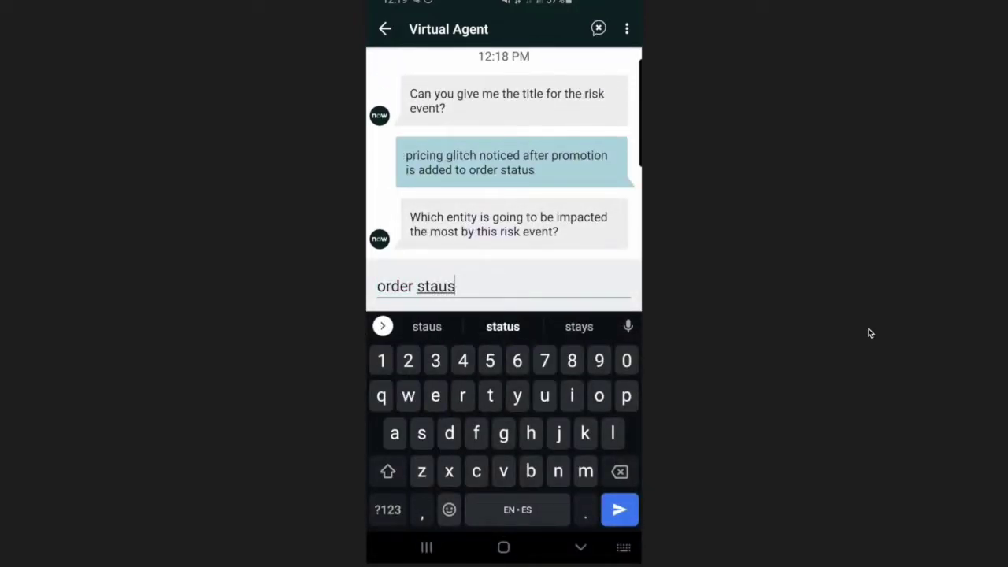
key("Return")
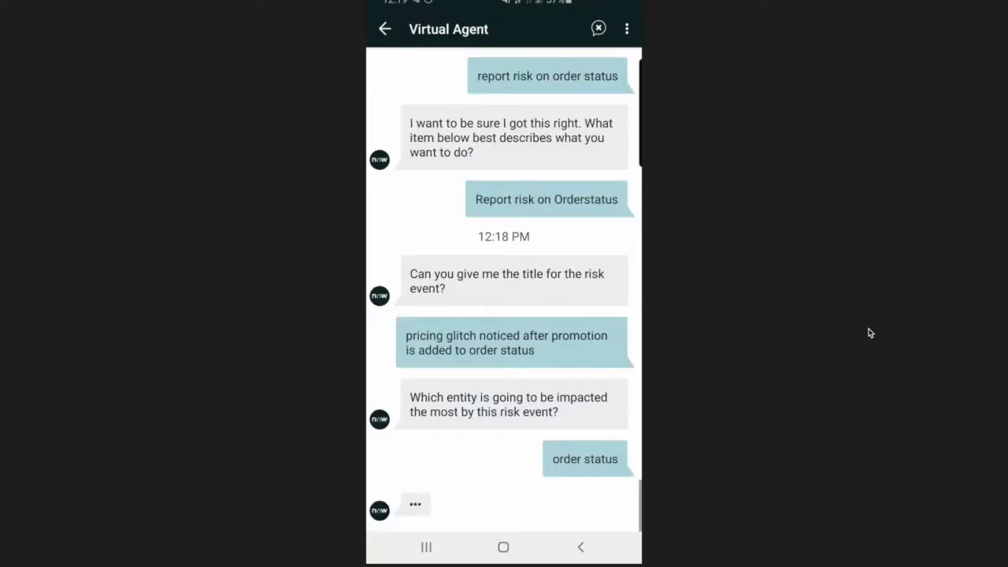
- Report that the risk event incurred a monetary loss, with an expected loss of 20000 USD
left_click(513, 466)
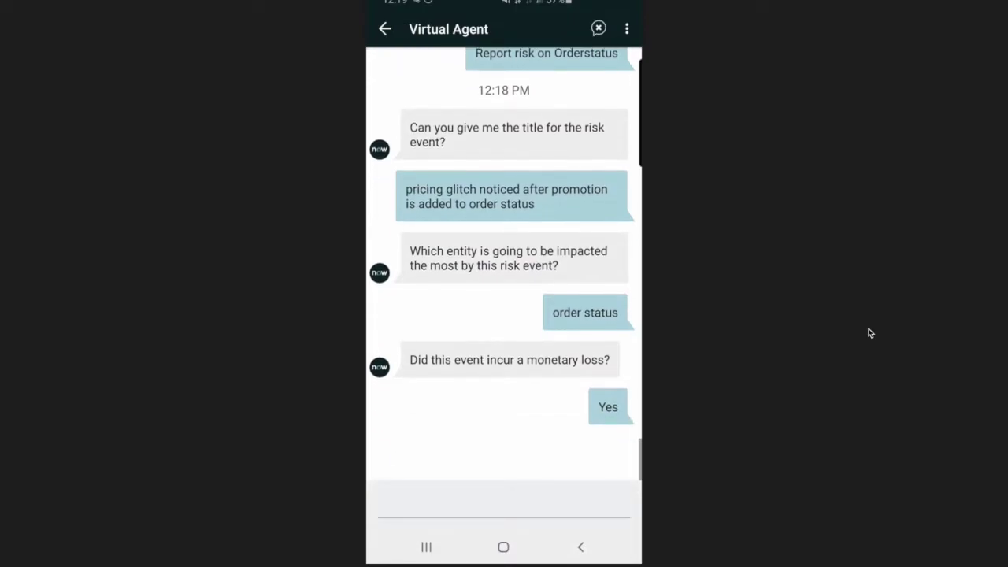
type("20000")
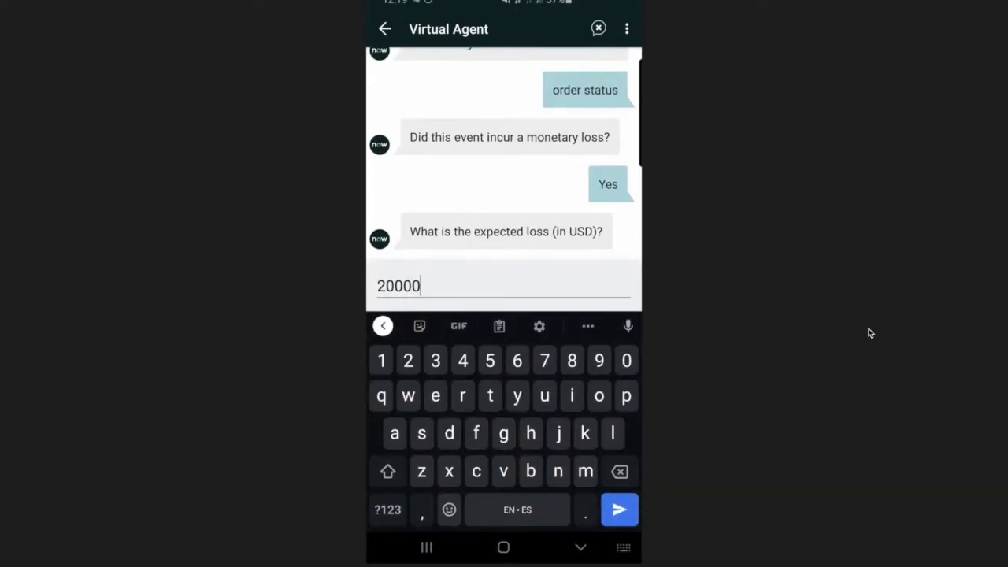
left_click(620, 509)
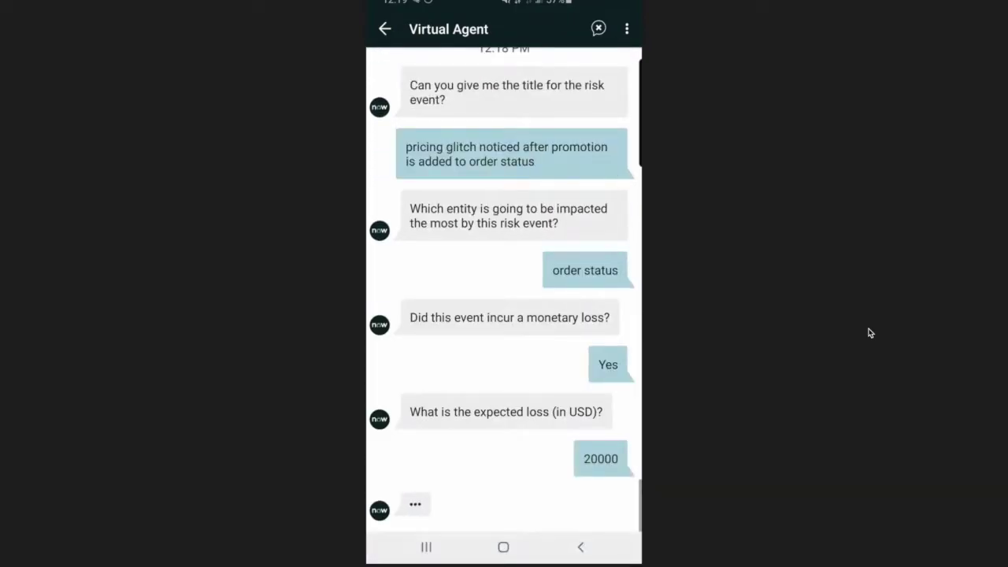
- Set the event's discovery date to Oct 1, 2020 and answer Yes to having discovered it
left_click(512, 499)
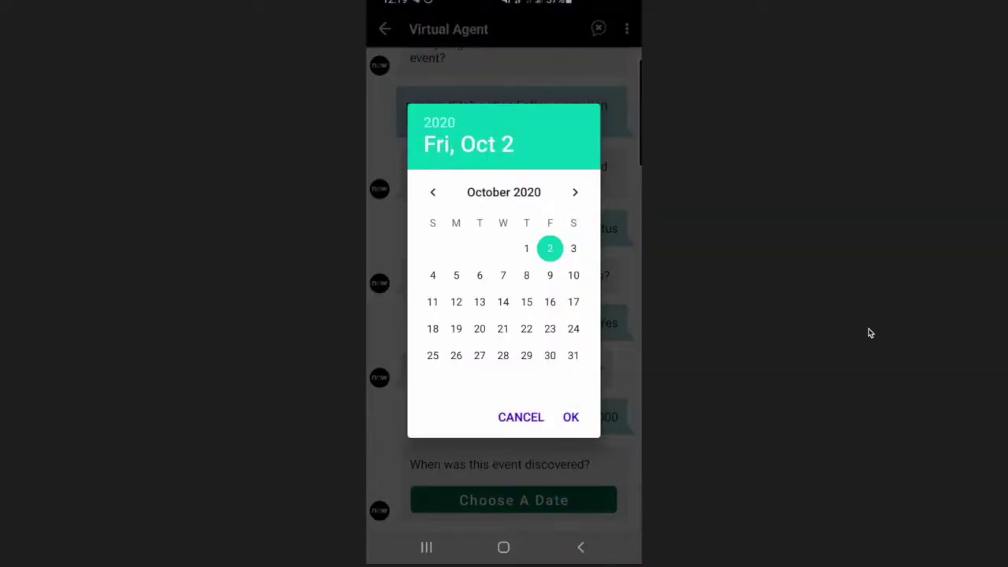
left_click(527, 248)
left_click(570, 416)
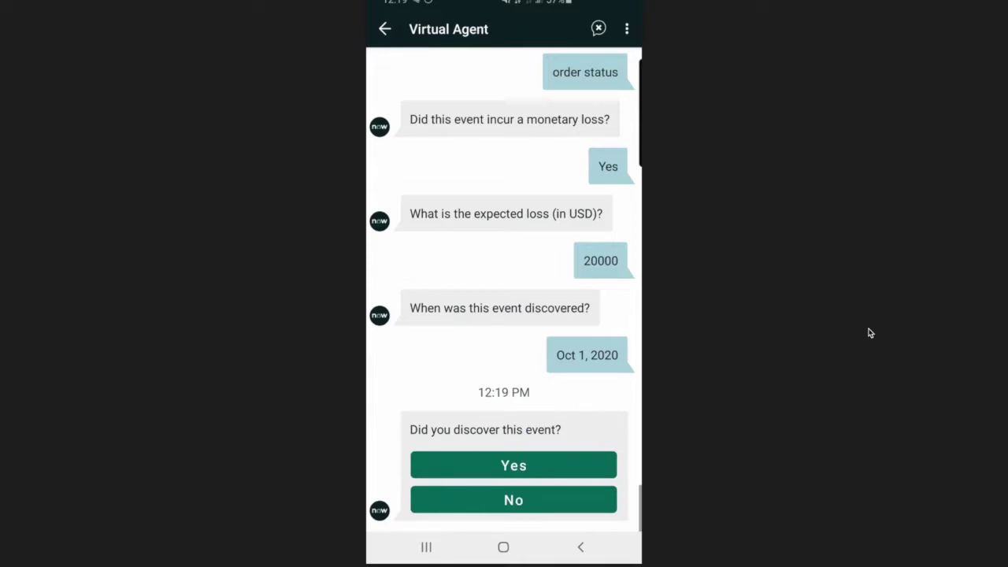
left_click(514, 465)
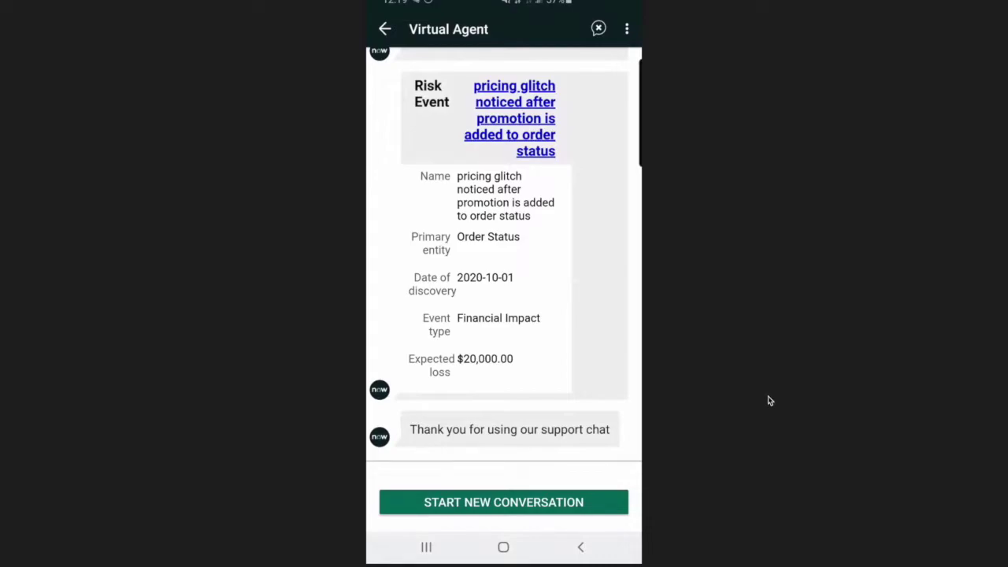
- Switch to Google Chrome and review the health sections of the CIO Dashboard, down to capability, audit and asset health
mouse_move(789, 565)
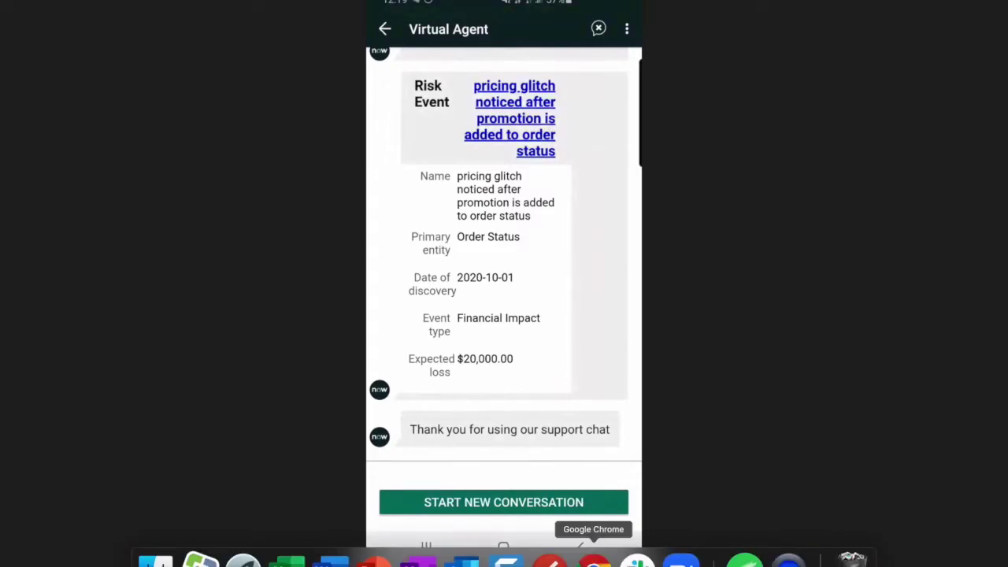
right_click(593, 555)
left_click(650, 318)
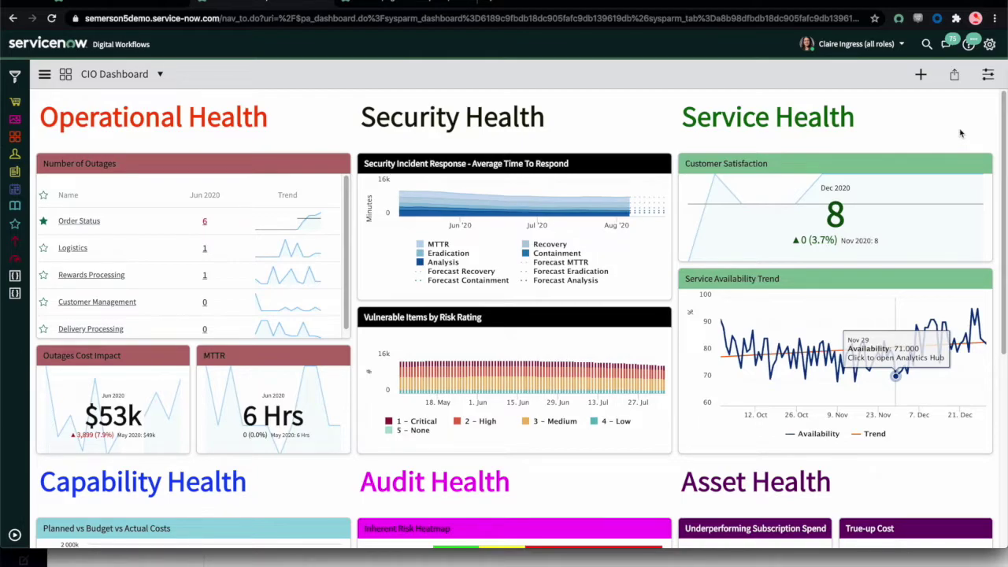
scroll(518, 314, "down", 4)
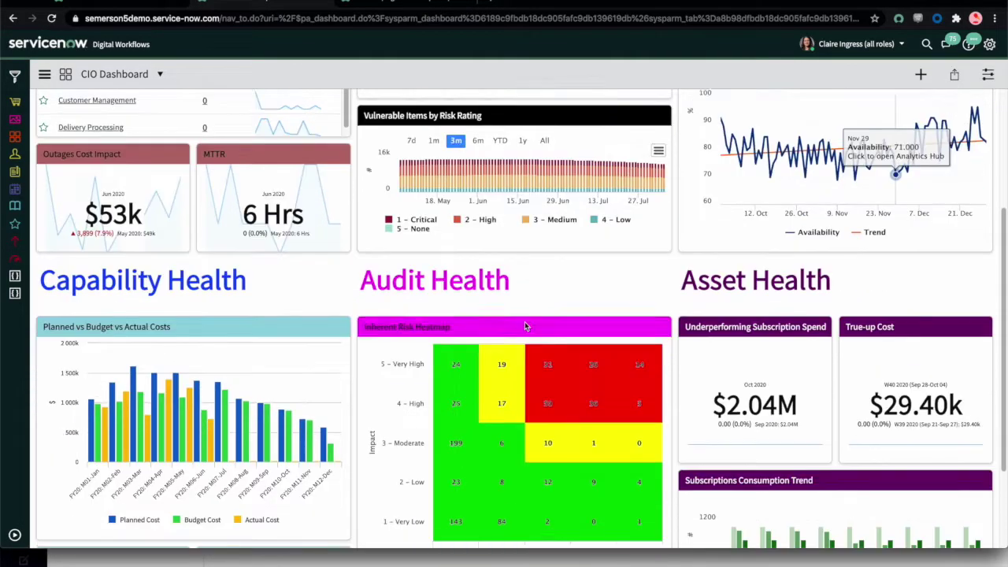
scroll(367, 437, "down", 1)
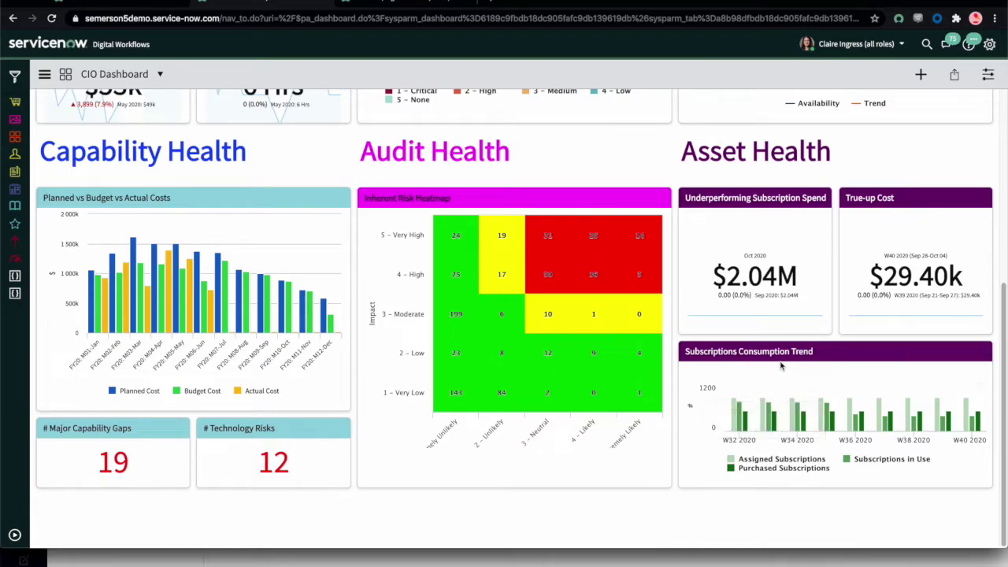
mouse_move(760, 313)
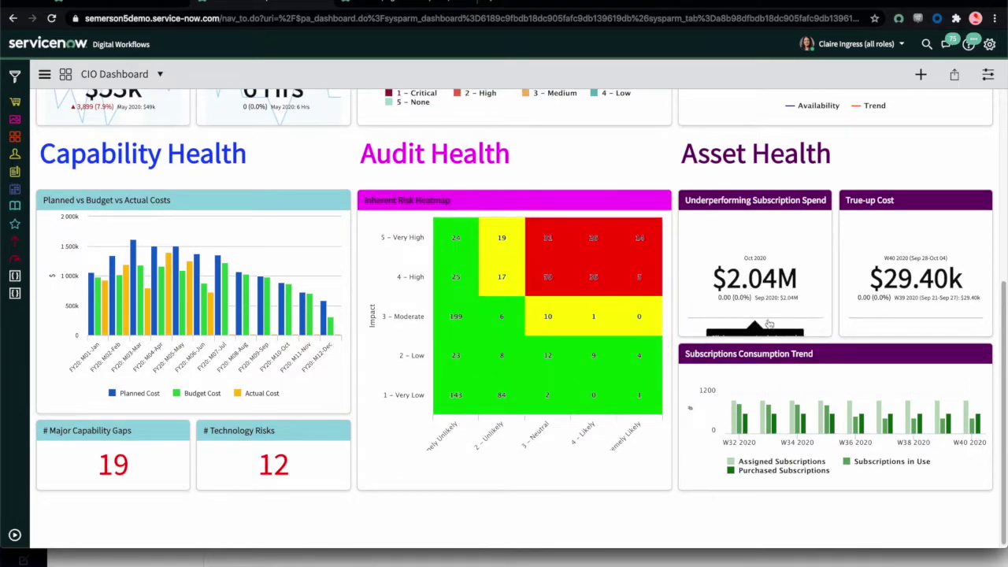
scroll(797, 325, "up", 5)
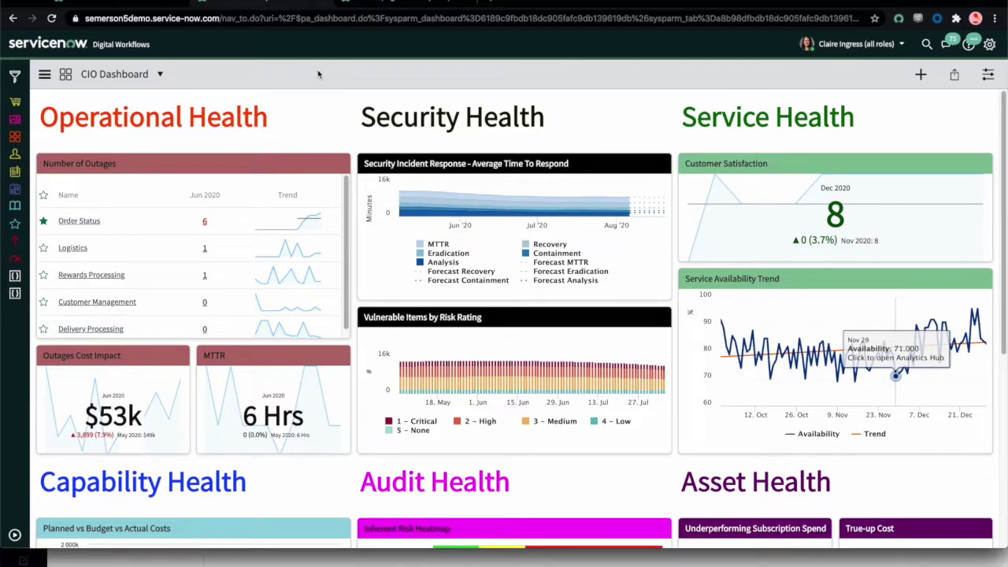
- Go to the Operator Workspace and open the service map of the Order Status service
left_click(412, 4)
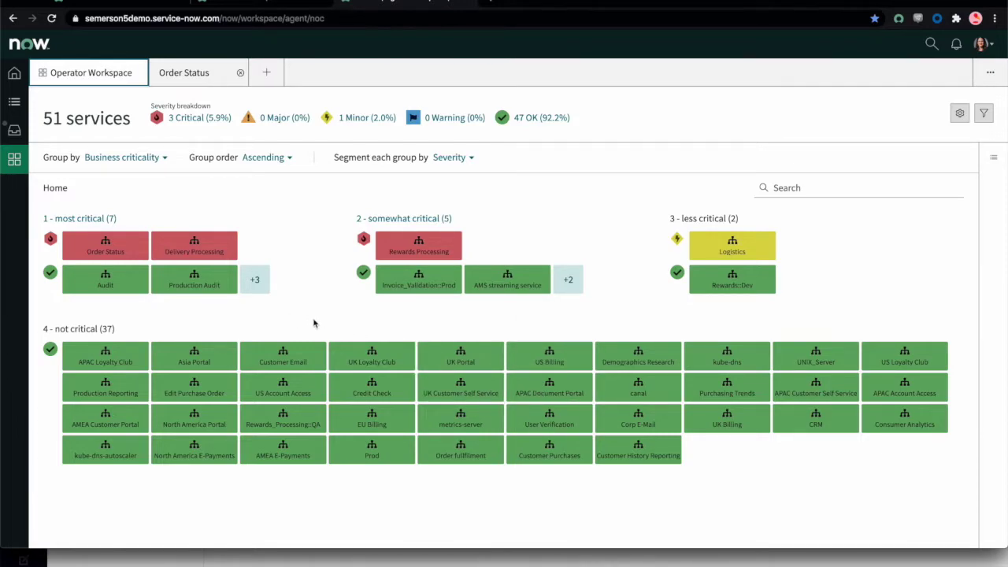
mouse_move(189, 75)
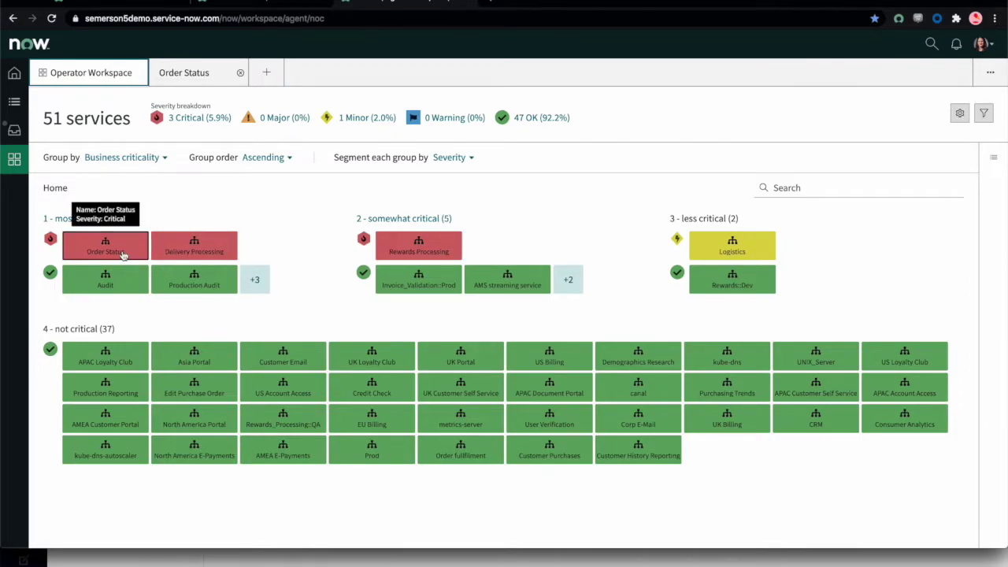
left_click(191, 76)
left_click(198, 112)
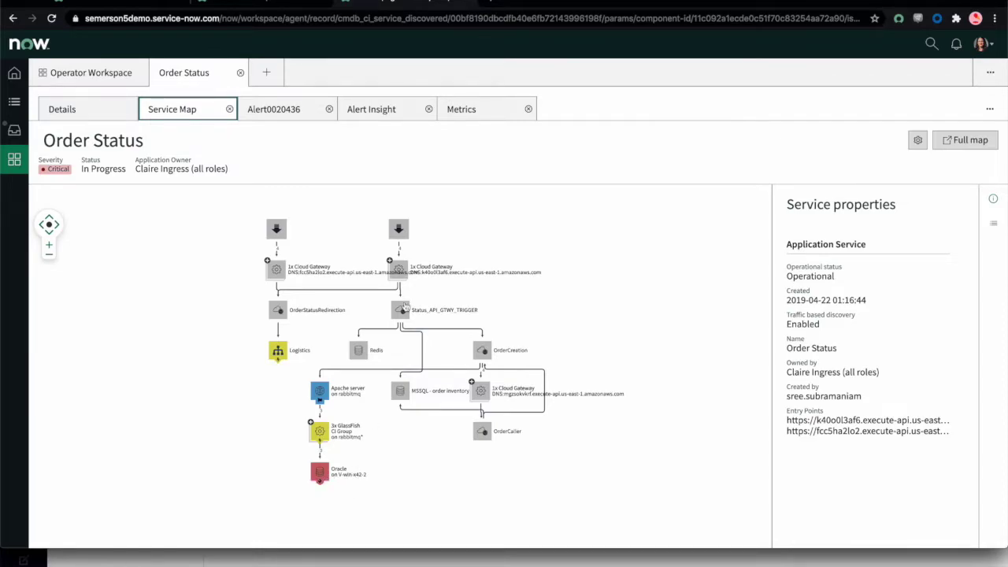
- Open Alert0020436 for the Order Status service and review its impacted services and secondary alerts
left_click(271, 109)
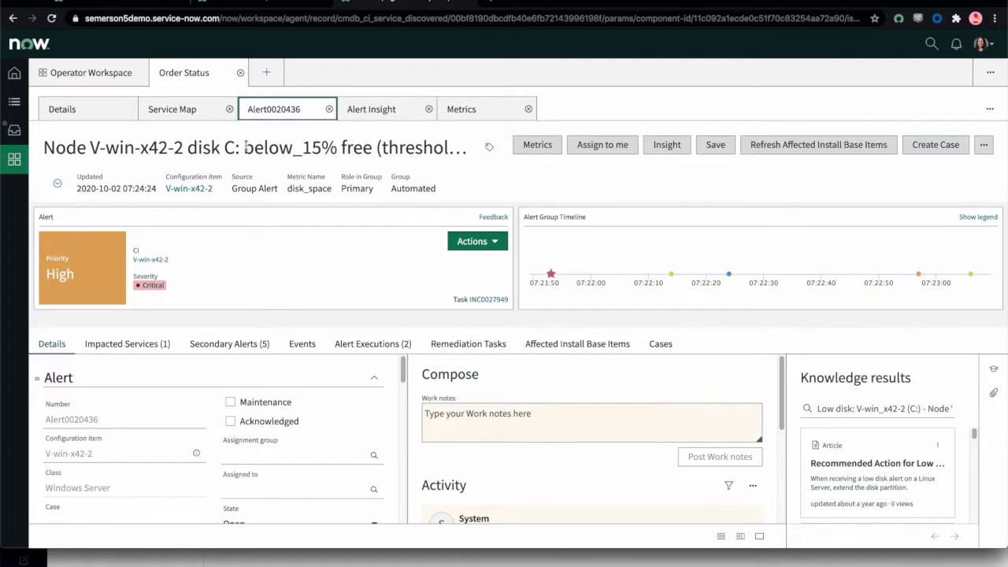
left_click(144, 349)
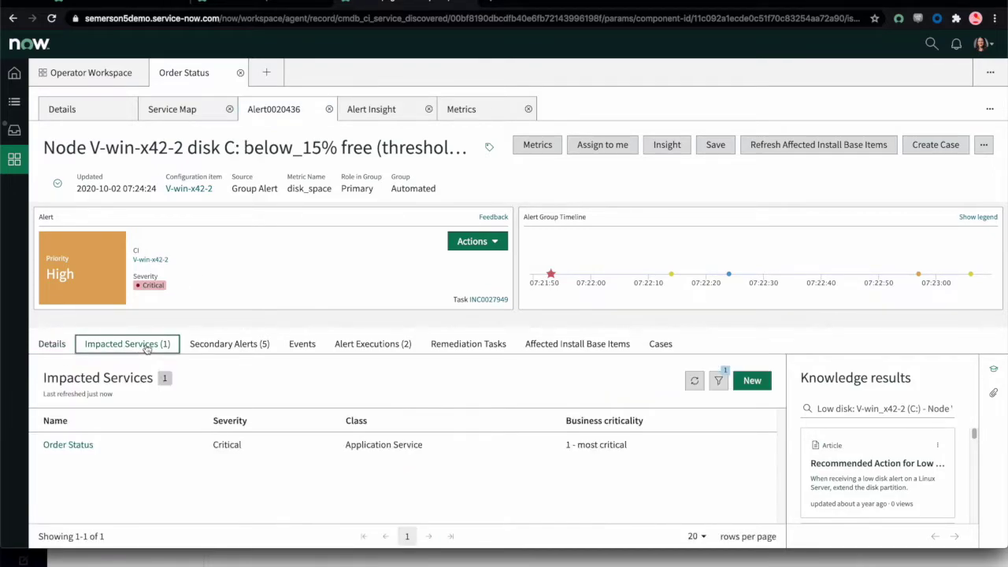
left_click(245, 346)
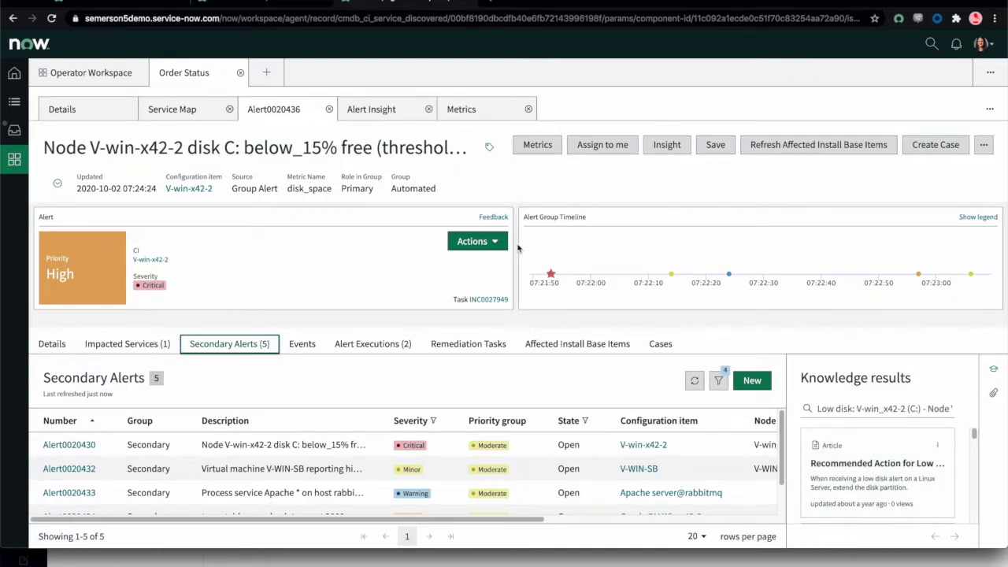
- Review the alert's root-cause insight and the disk free percentage metrics of V-win-x42-2
left_click(385, 110)
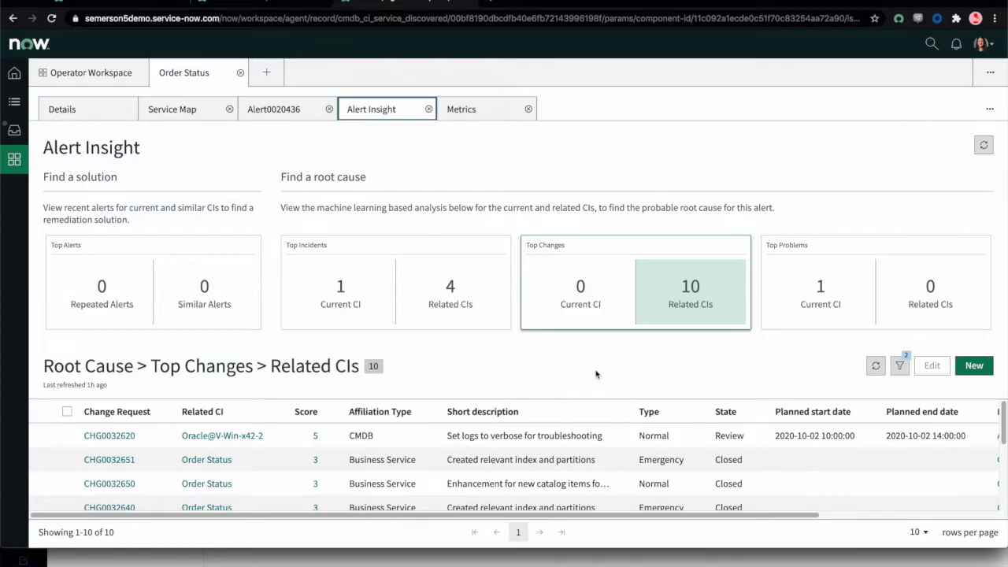
left_click(462, 111)
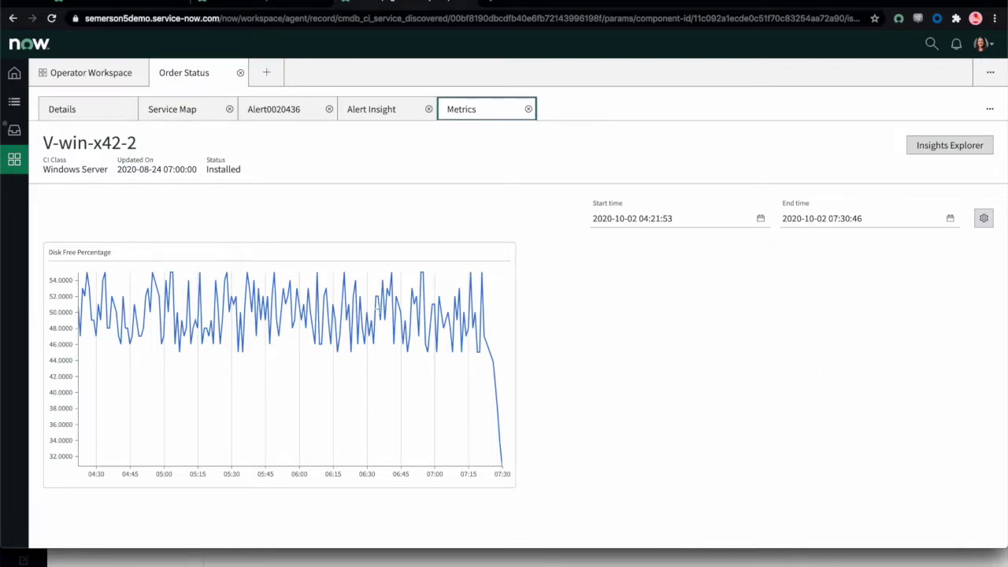
- Run the Expand Disk Space remediation on Alert0020436 and return to the workspace
left_click(290, 111)
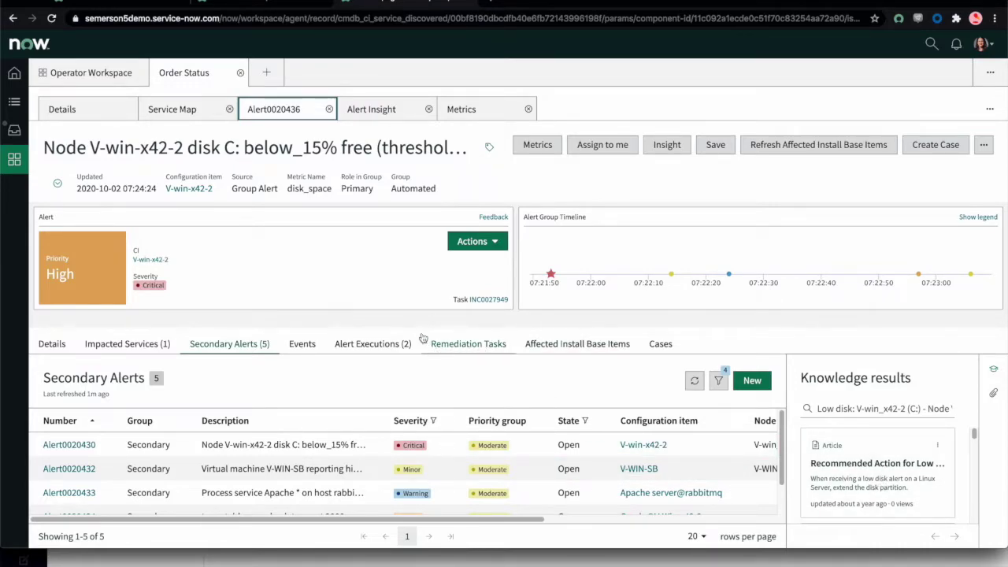
left_click(494, 244)
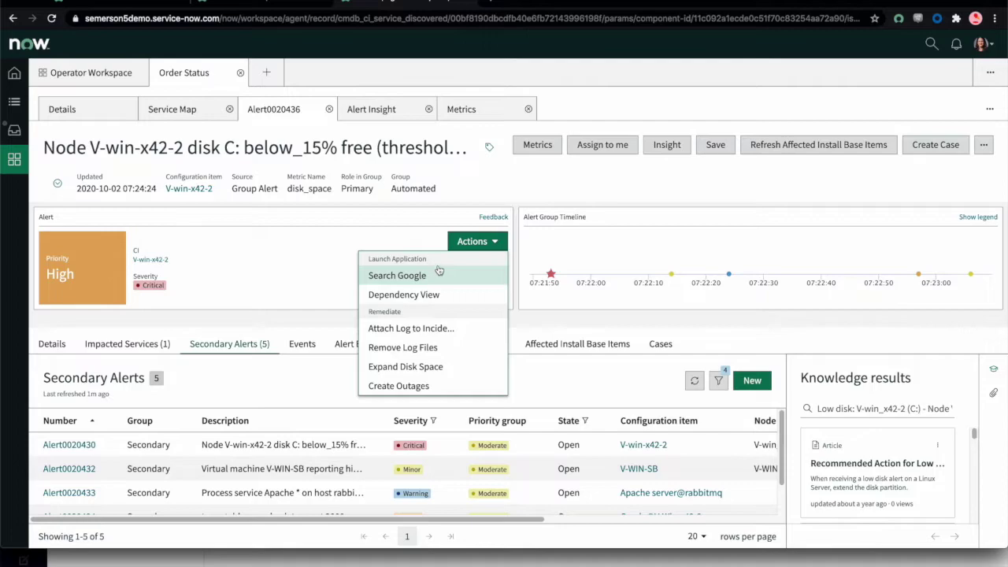
left_click(430, 367)
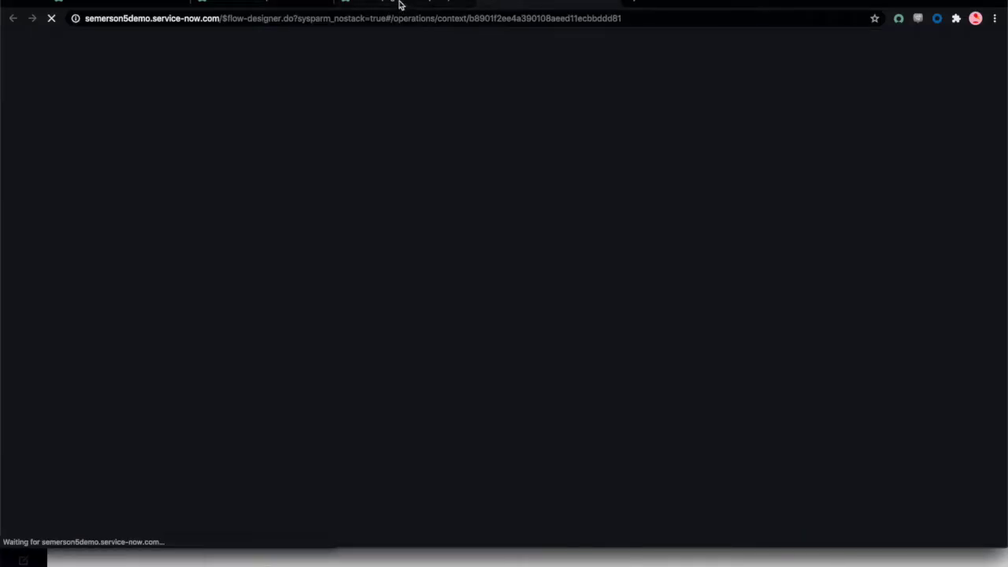
left_click(399, 1)
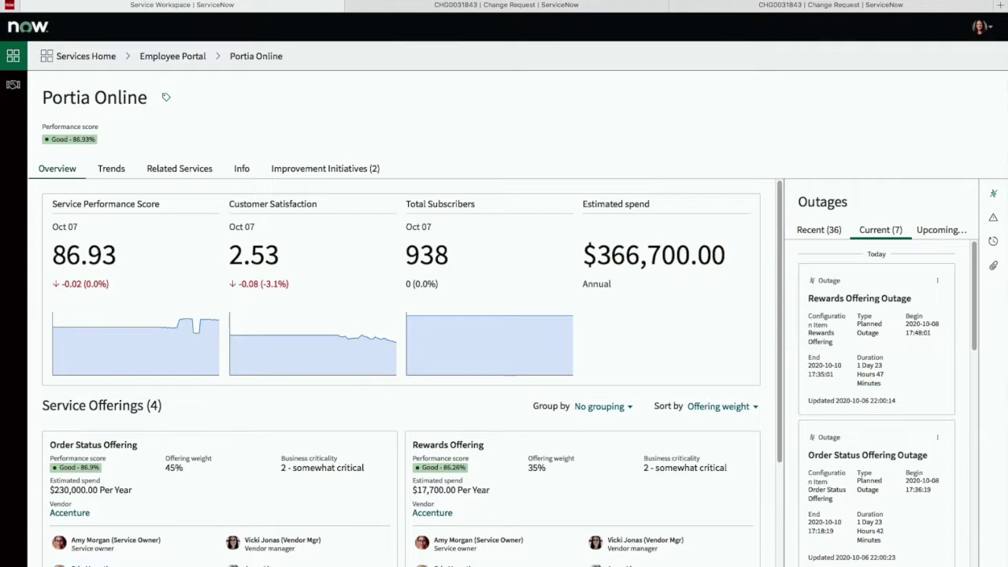
- Open the Order Status Offering of Portia Online and examine its availability and breached SLA charts
left_click(215, 471)
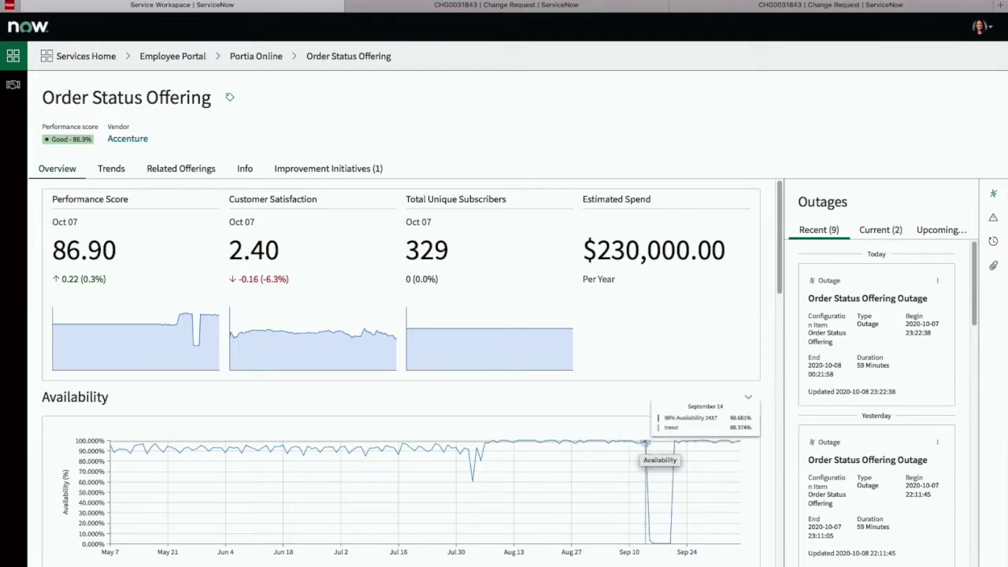
scroll(610, 513, "down", 3)
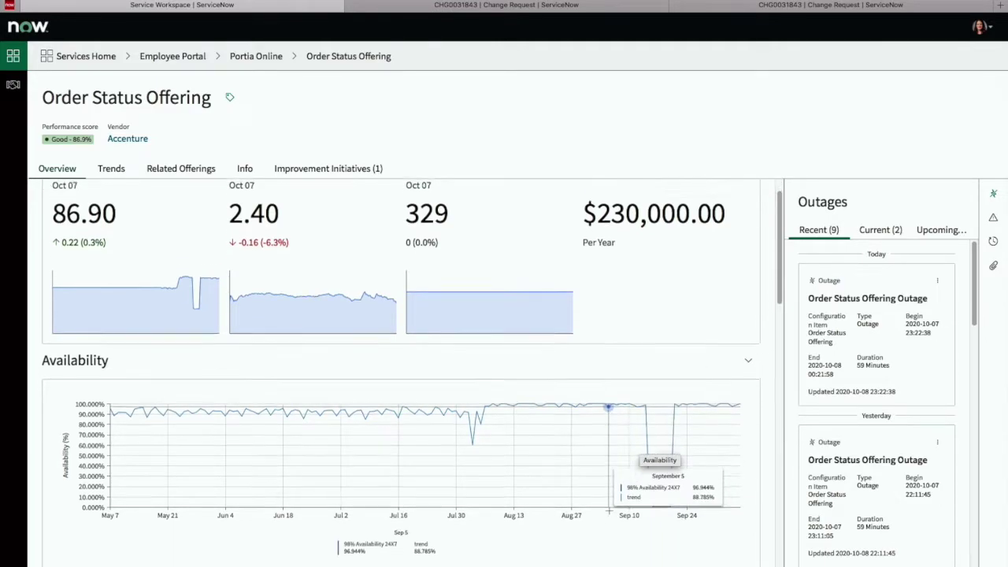
scroll(608, 512, "down", 1)
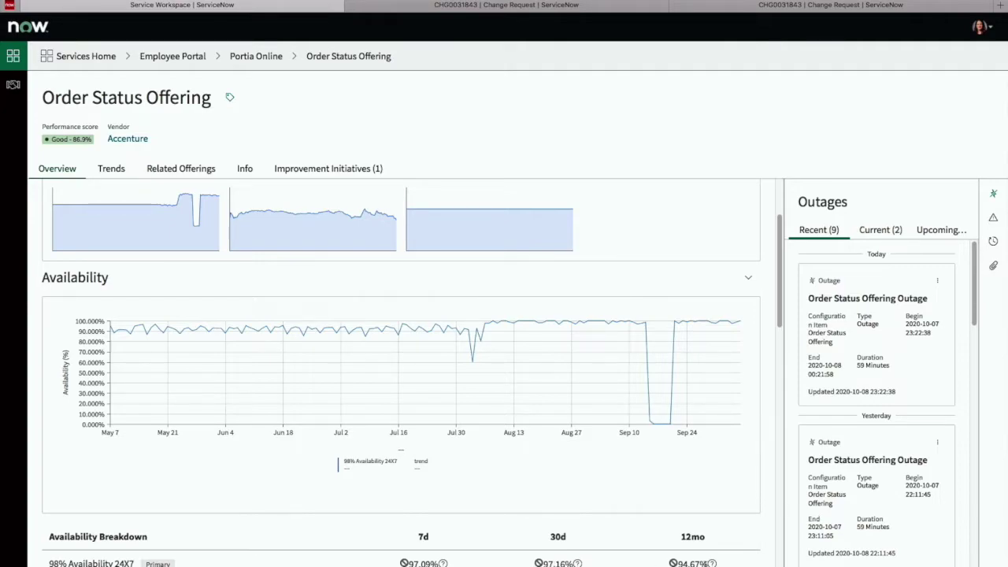
scroll(400, 370, "down", 5)
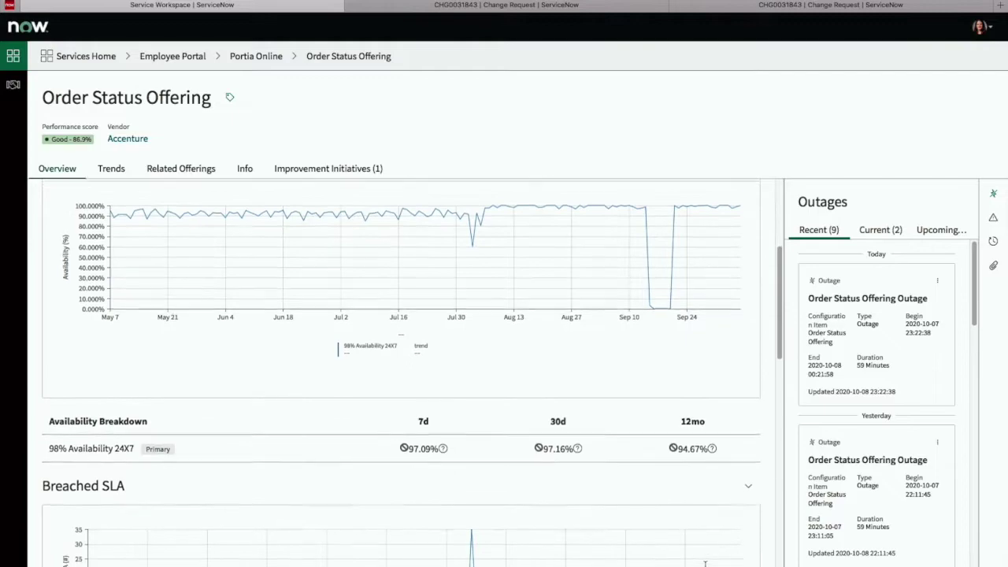
scroll(410, 370, "down", 1)
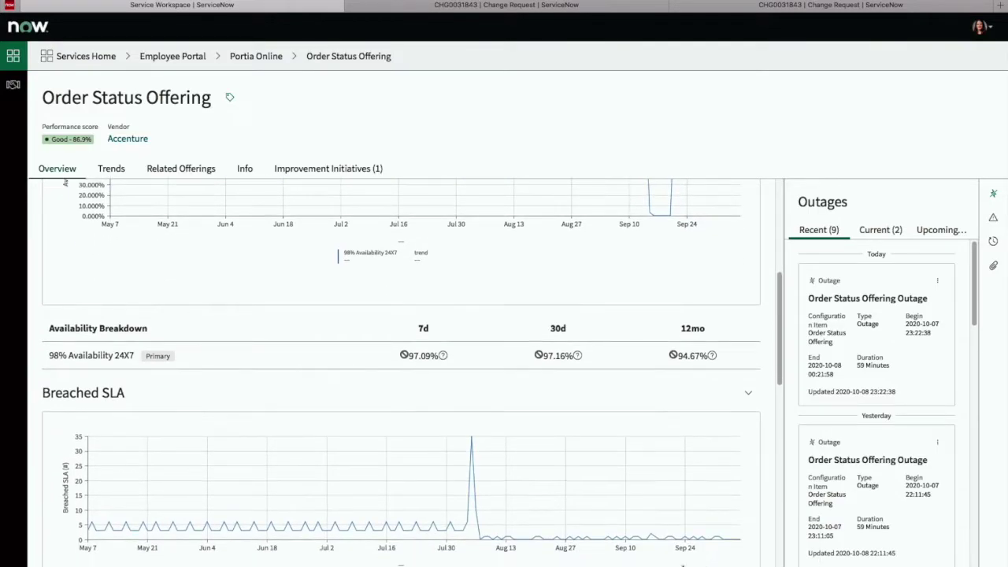
mouse_move(474, 472)
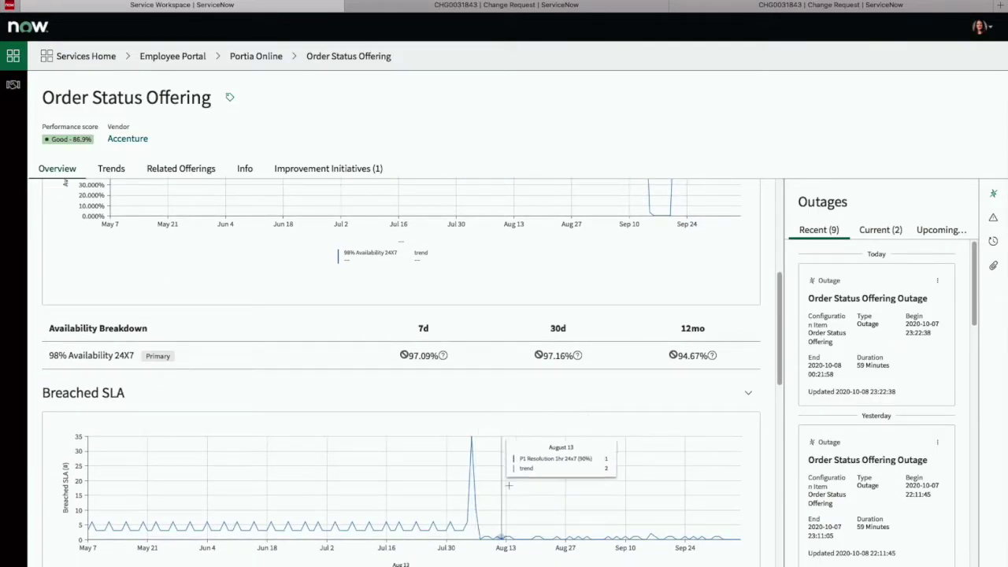
scroll(611, 556, "up", 3)
scroll(611, 555, "up", 3)
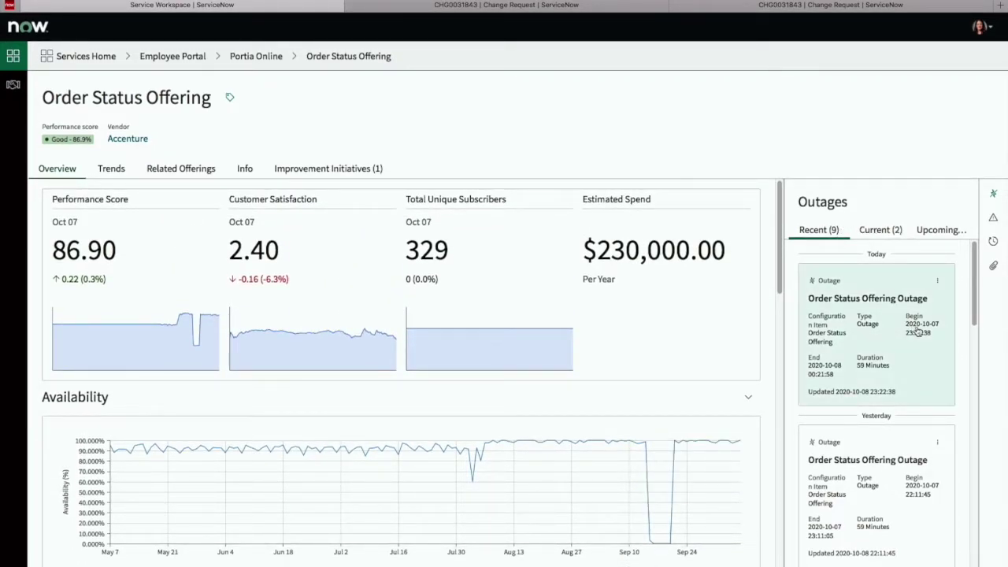
- Review the recent, current and upcoming outages of the Order Status Offering
scroll(916, 335, "down", 8)
scroll(916, 332, "down", 6)
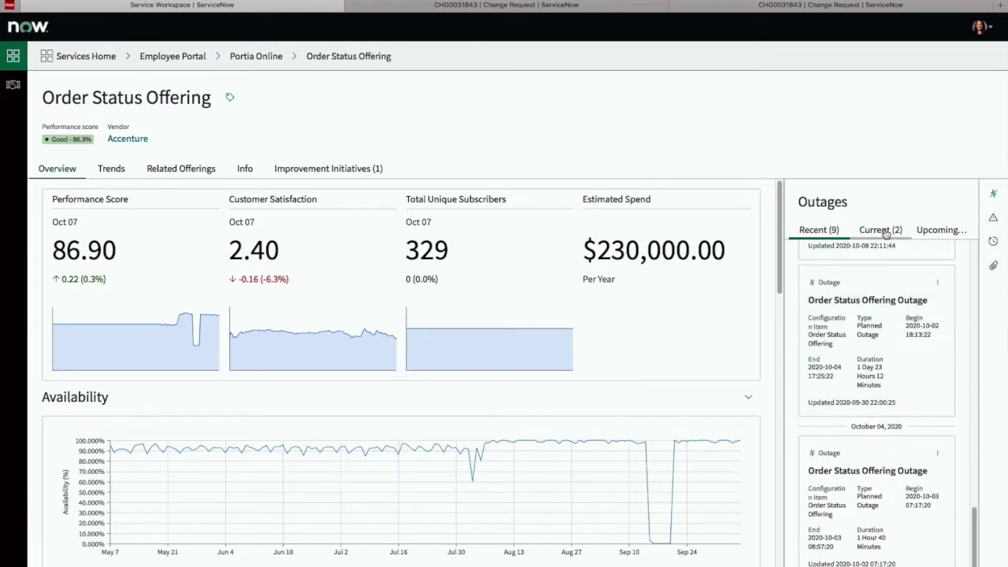
left_click(882, 230)
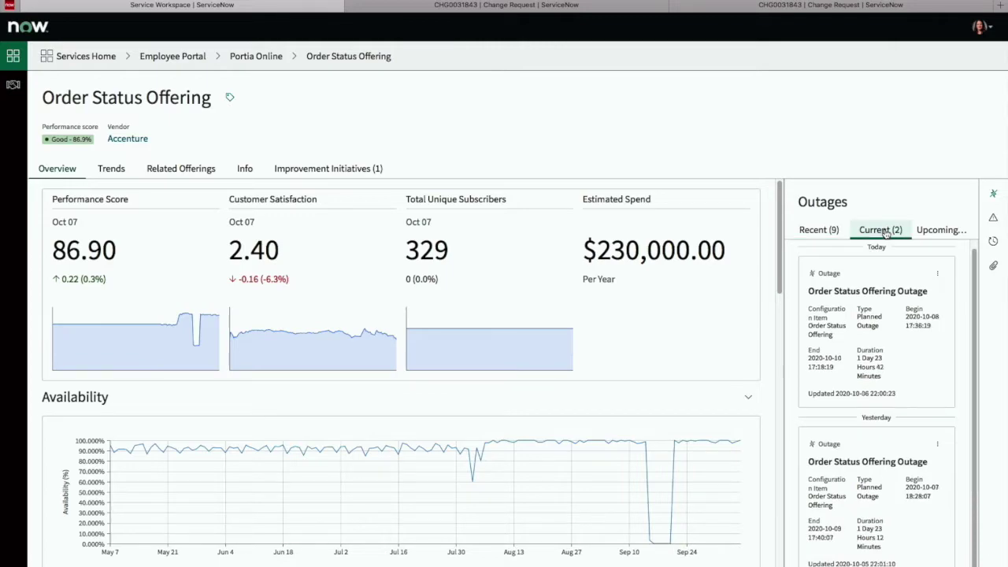
left_click(930, 234)
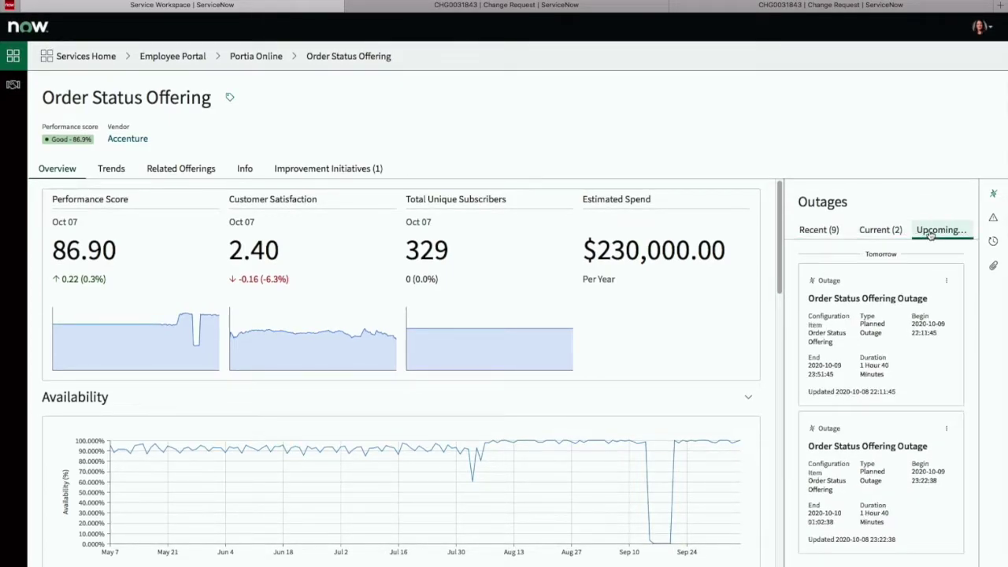
- Examine the current and recent critical incidents of the Order Status Offering, including their resolution notes
left_click(991, 220)
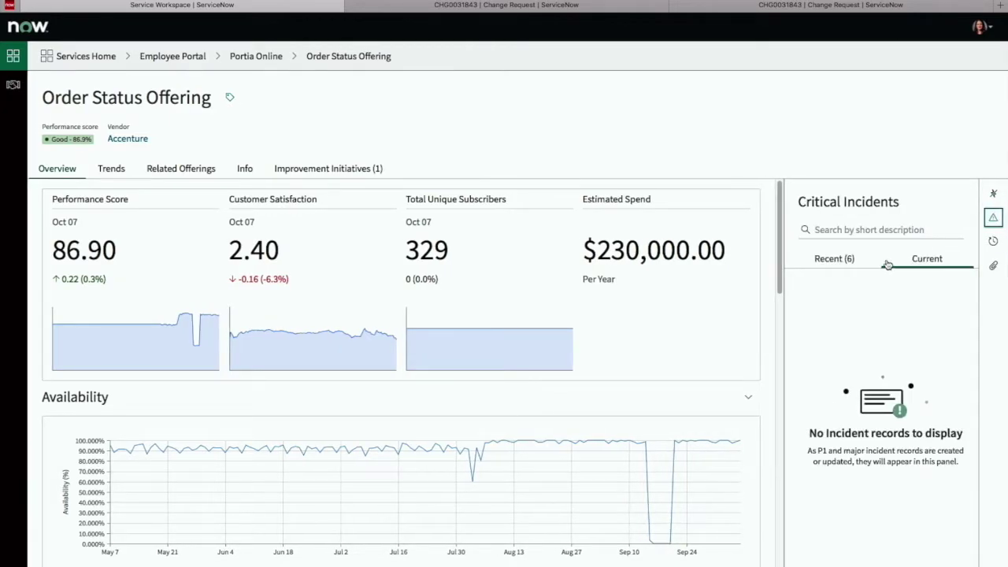
left_click(850, 261)
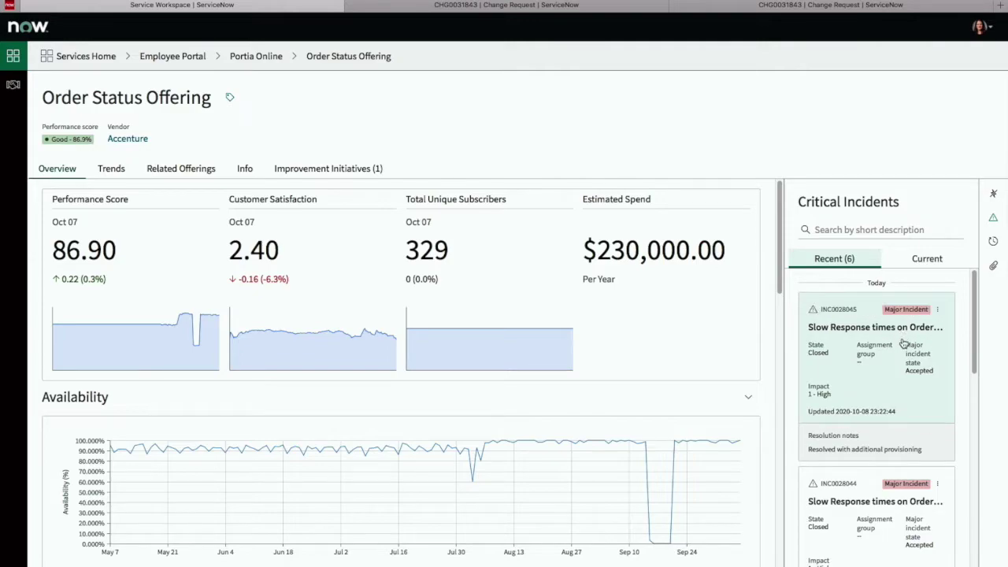
scroll(904, 344, "down", 5)
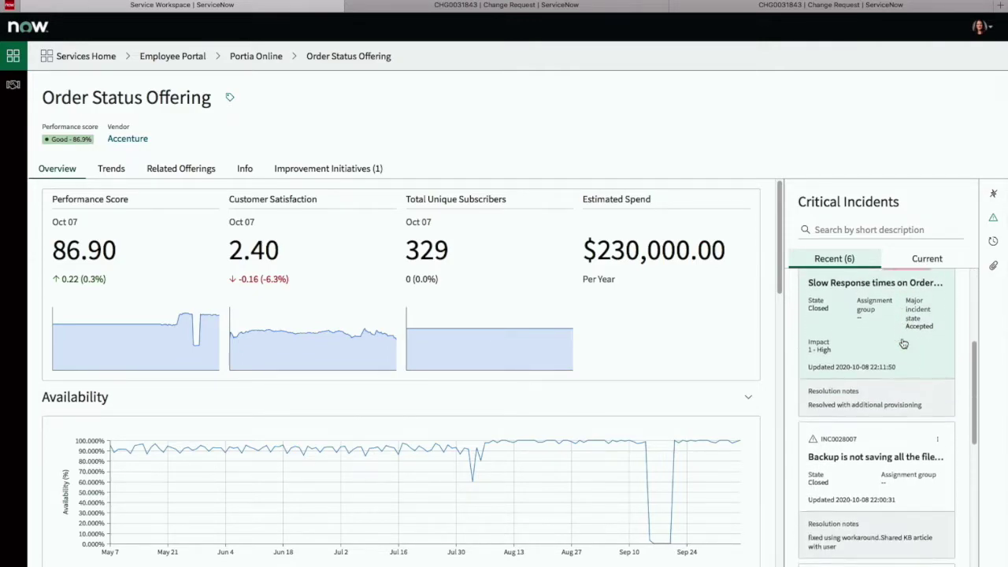
scroll(904, 343, "down", 4)
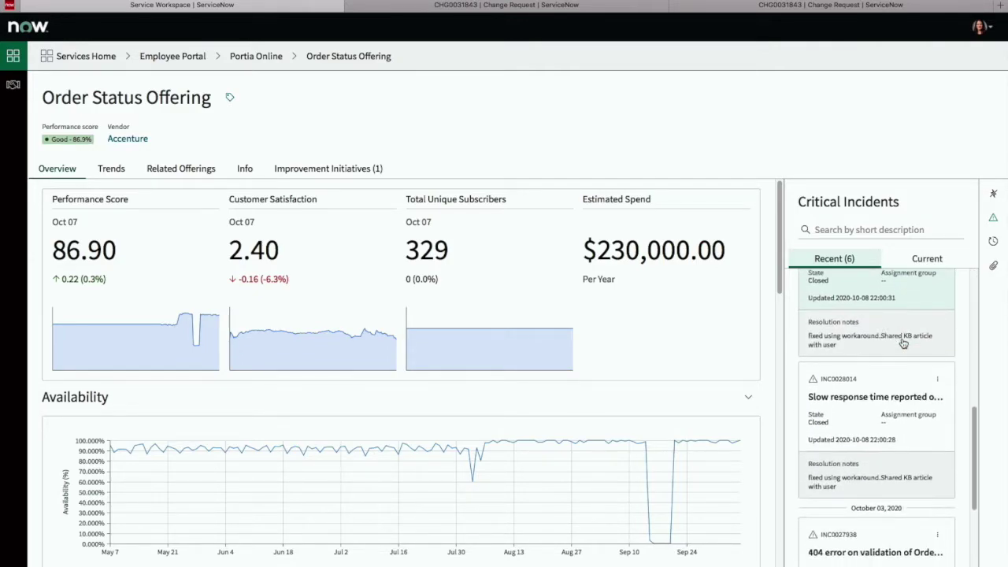
scroll(903, 343, "down", 1)
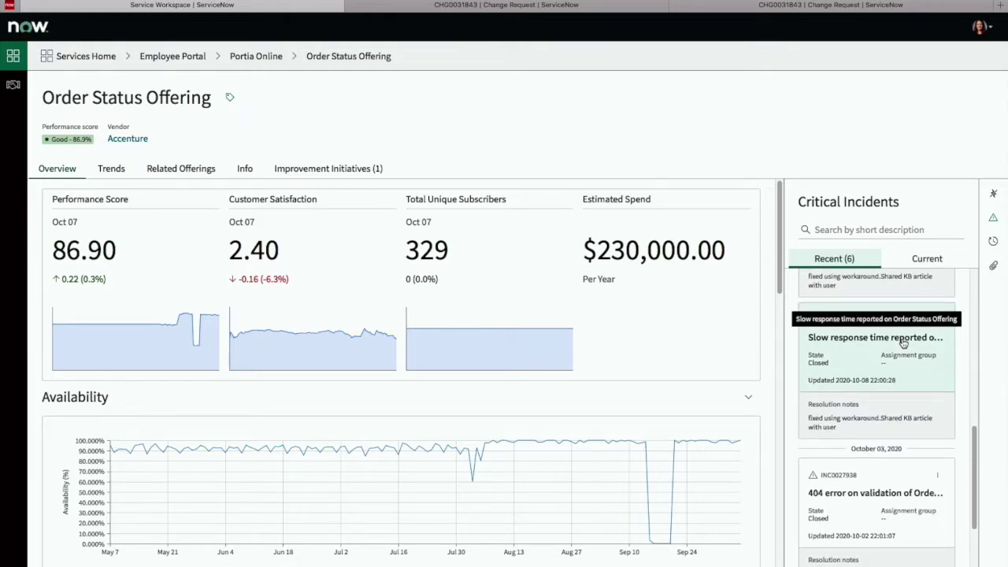
scroll(904, 344, "down", 3)
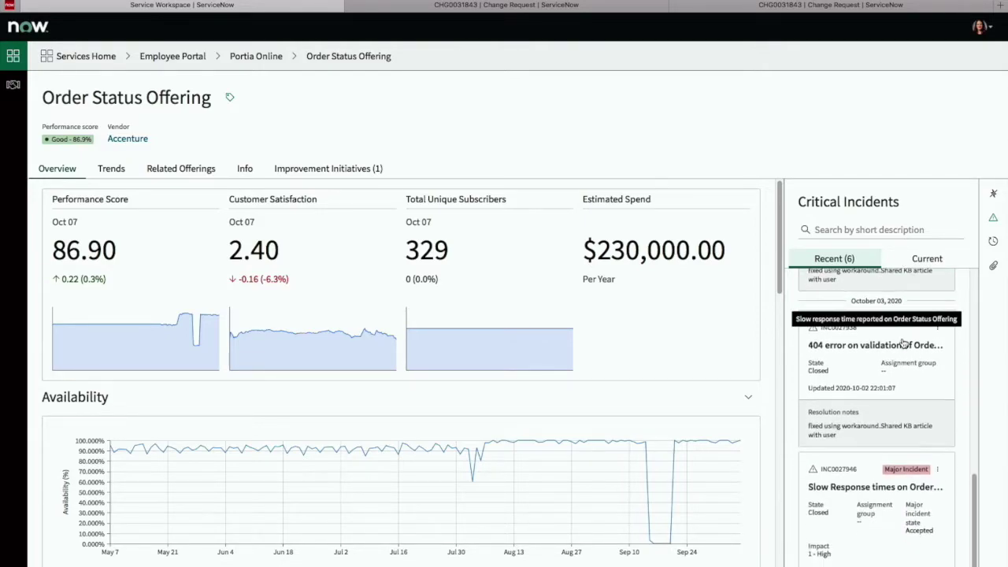
scroll(901, 354, "up", 8)
scroll(902, 357, "up", 4)
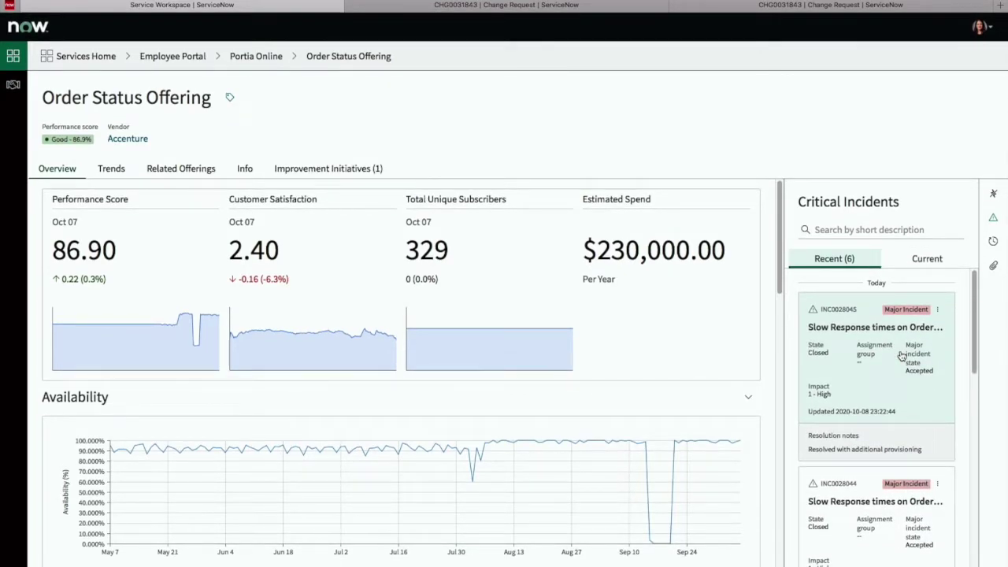
- Check the offering's upcoming change requests and review change request CHG0031843 down to its affected CIs
left_click(993, 240)
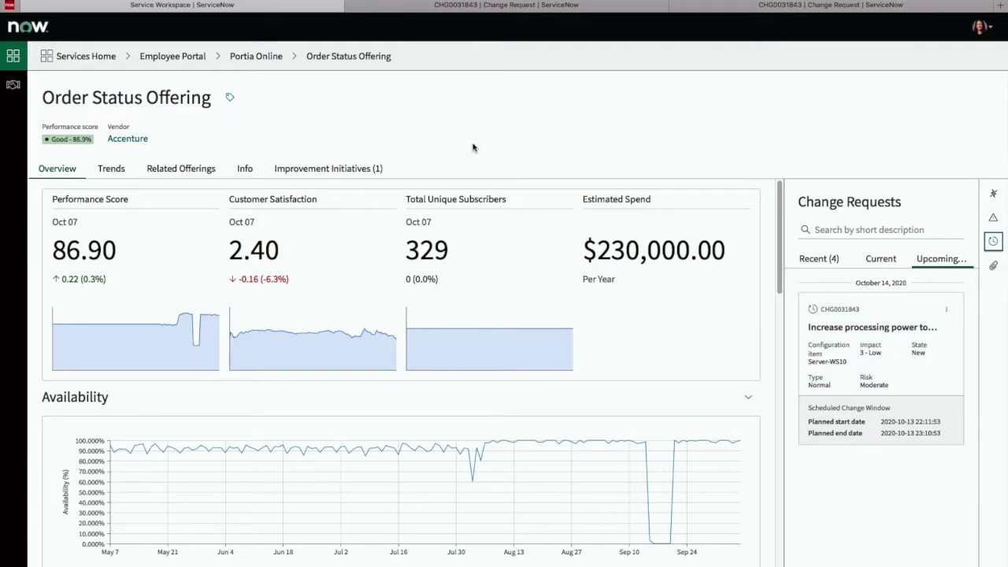
left_click(411, 10)
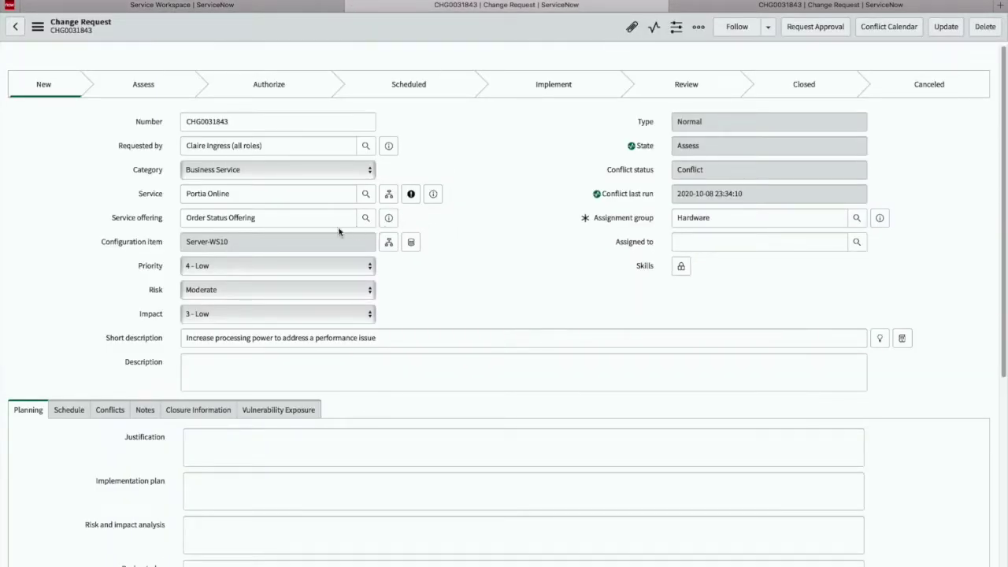
scroll(456, 274, "down", 5)
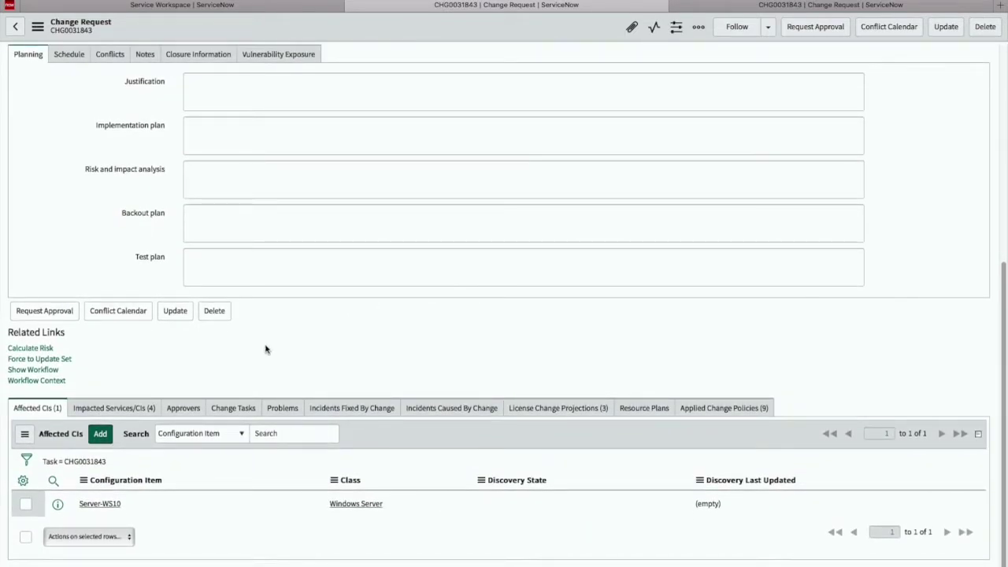
- Open the proposed change for the affected CI Server-WS10, inspect its CPU count and close the dialog
right_click(105, 507)
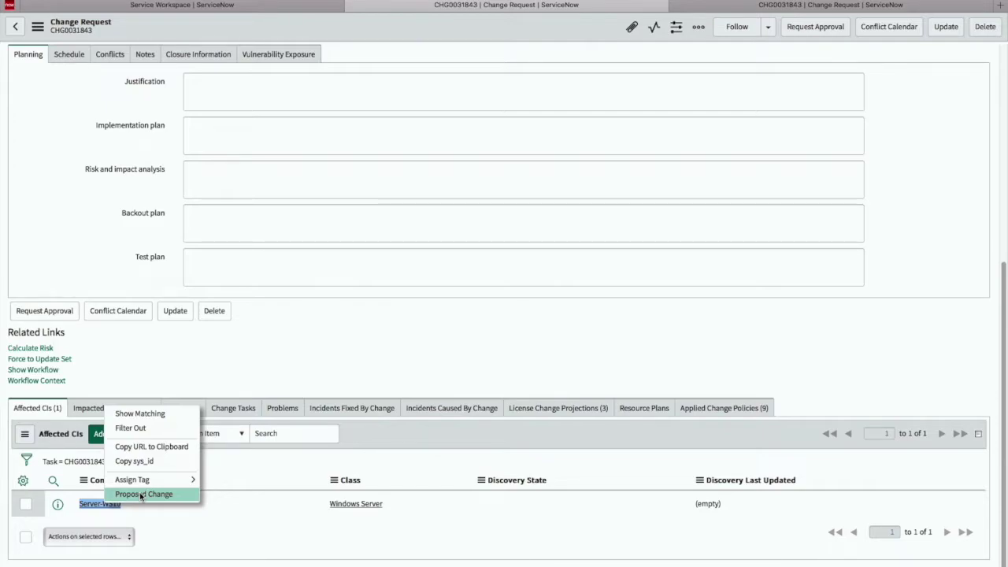
left_click(140, 495)
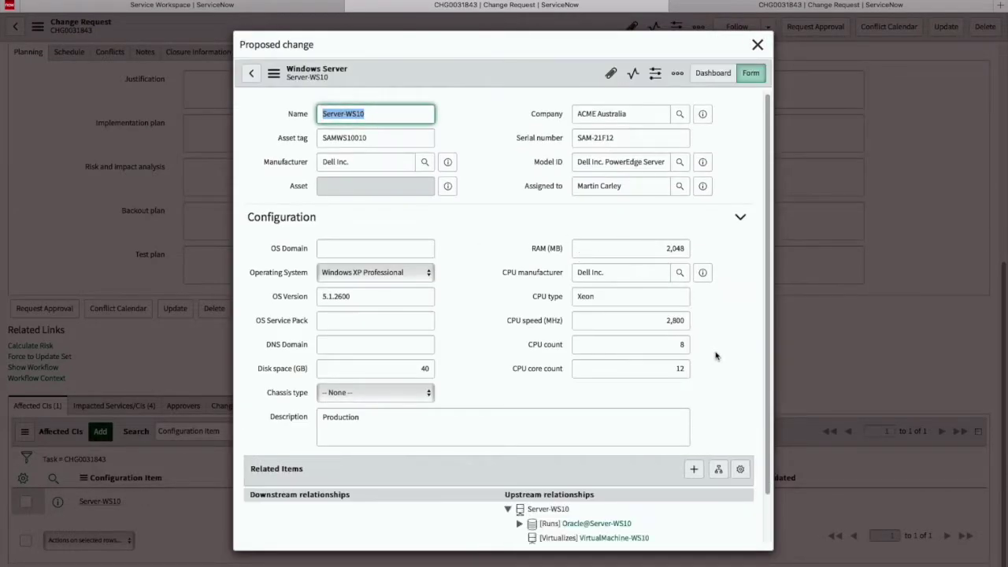
double_click(676, 344)
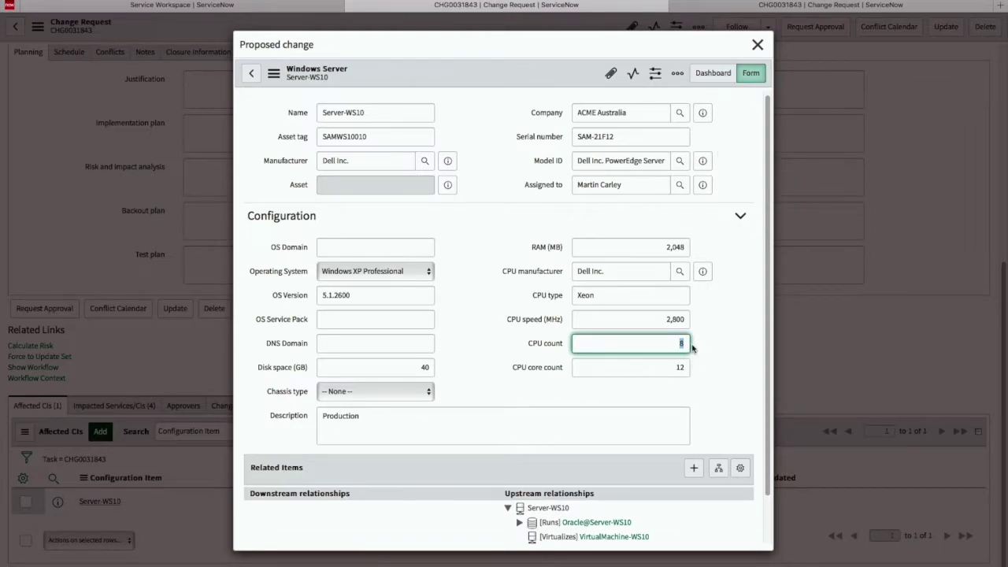
left_click(758, 46)
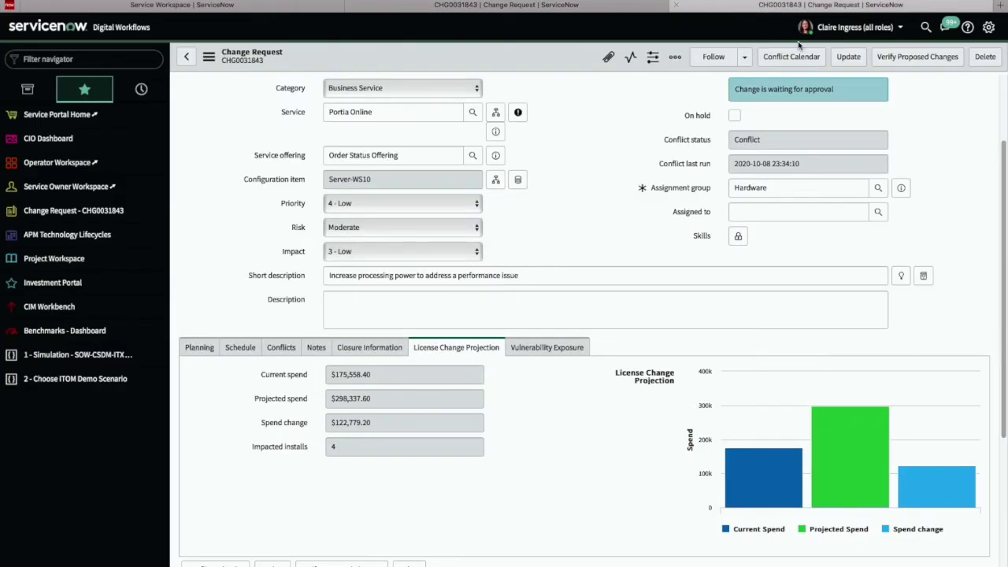
- Review change request CHG0031843 in the Assess state and examine its license change projection and spend figures
scroll(586, 195, "up", 3)
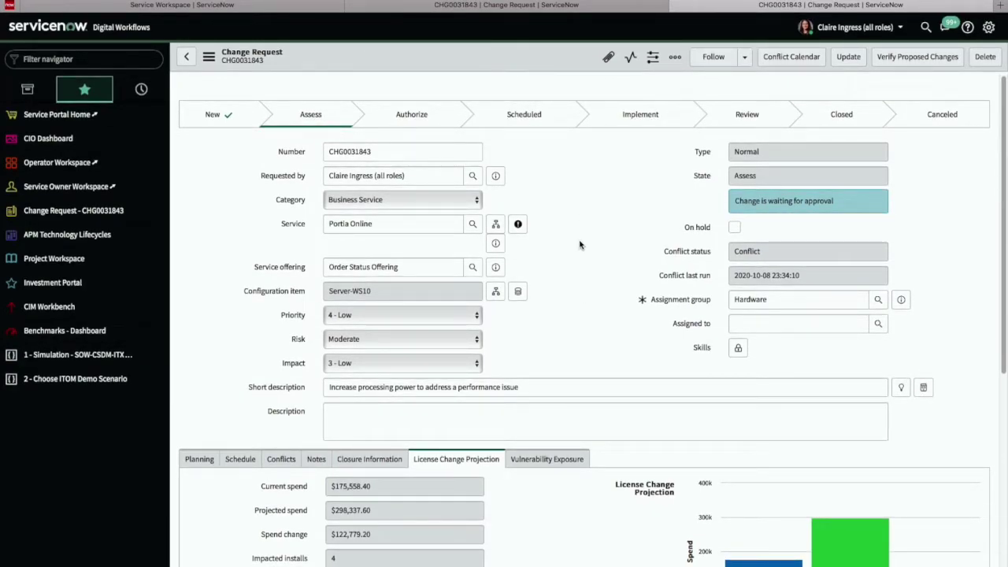
scroll(560, 394, "down", 5)
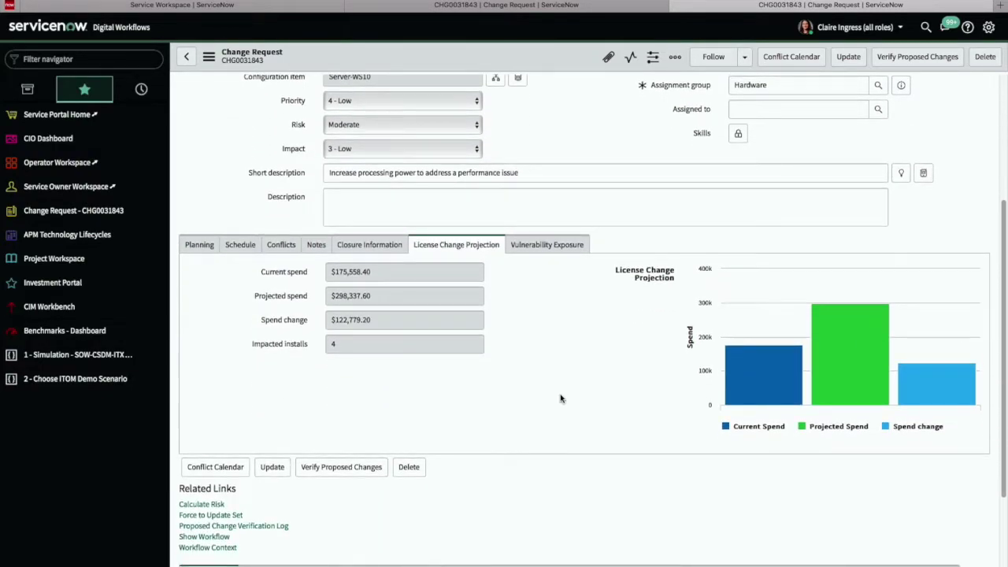
scroll(560, 398, "up", 2)
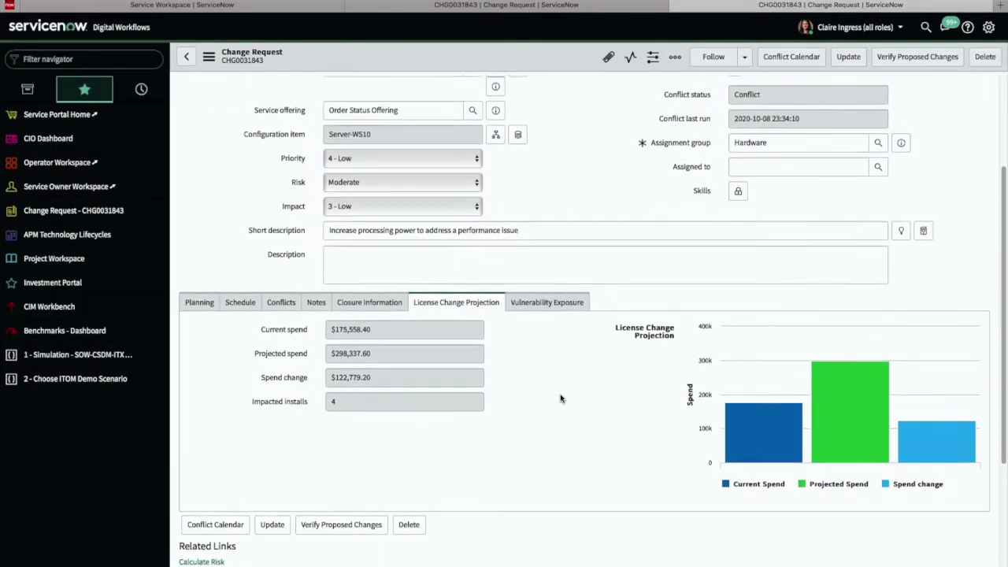
scroll(560, 398, "up", 1)
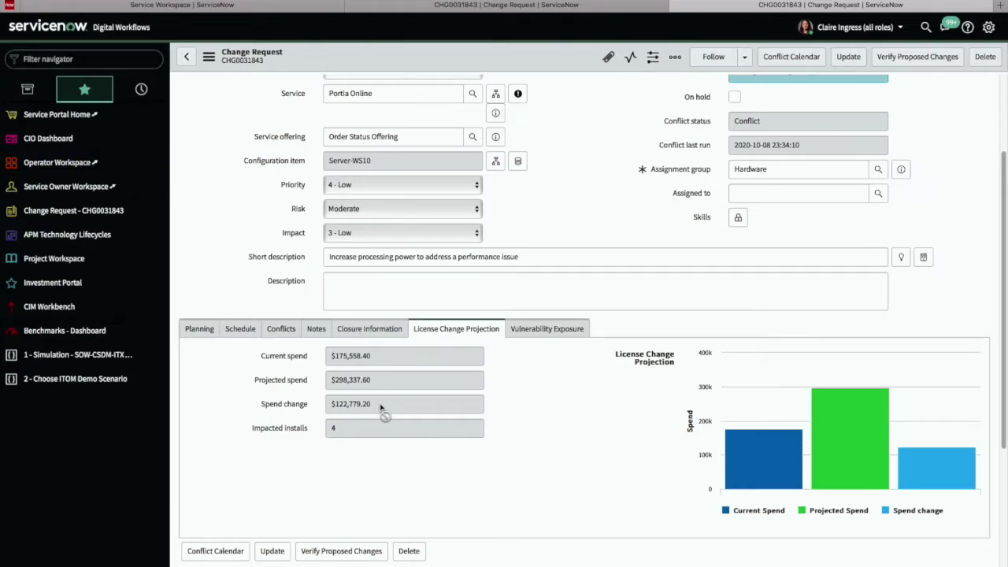
- Examine the change request's vulnerability exposure by risk and CI class, and return to its license change projection
left_click(552, 330)
mouse_move(649, 363)
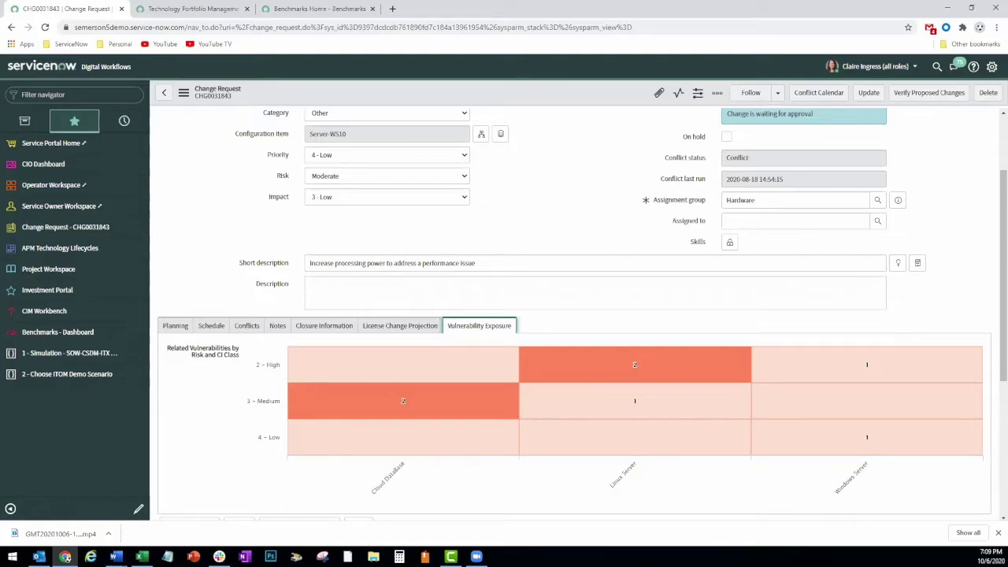
key("alt+Tab")
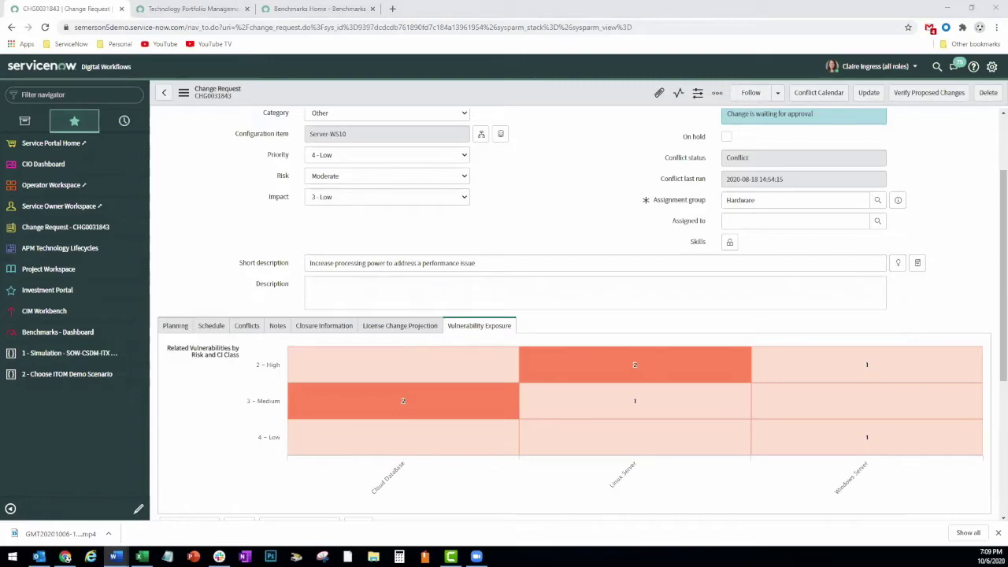
left_click(409, 329)
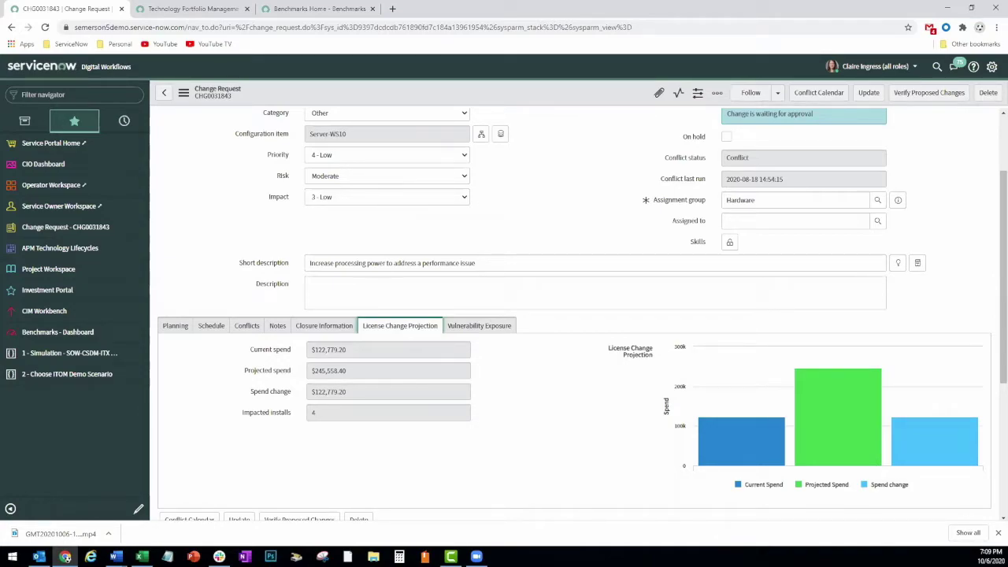
- Switch to Technology Portfolio Management and inspect the End of Support phase of Oracle DB Server 12c R1 Enterprise
left_click(163, 11)
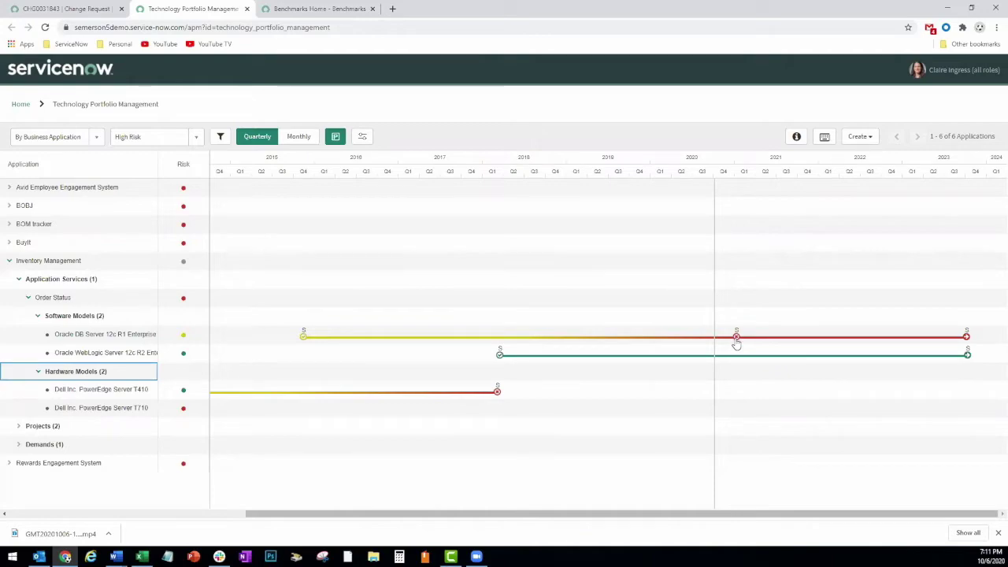
left_click(736, 345)
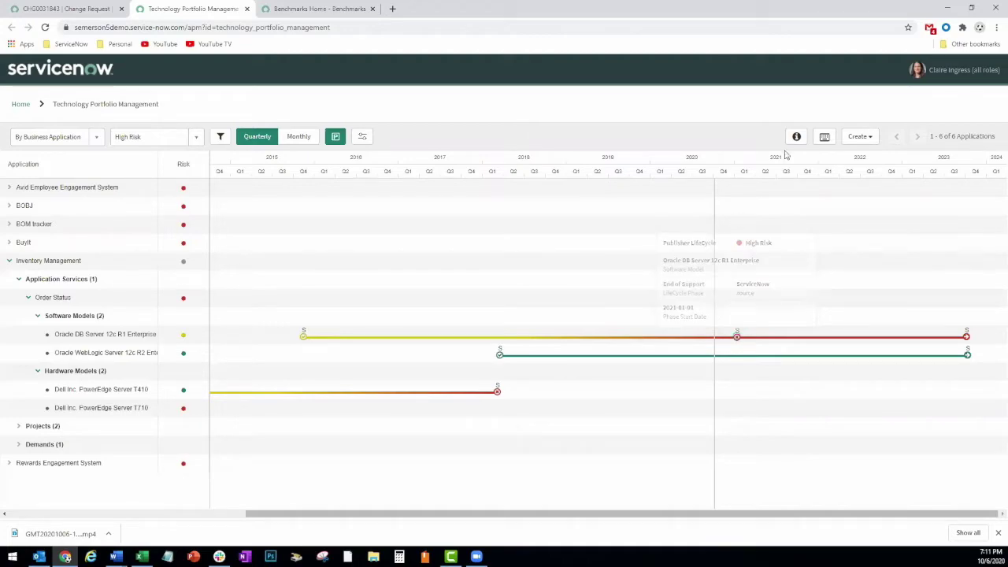
- Create a new project from the technology portfolio and name it Oracle DB Cloud Migration
left_click(870, 142)
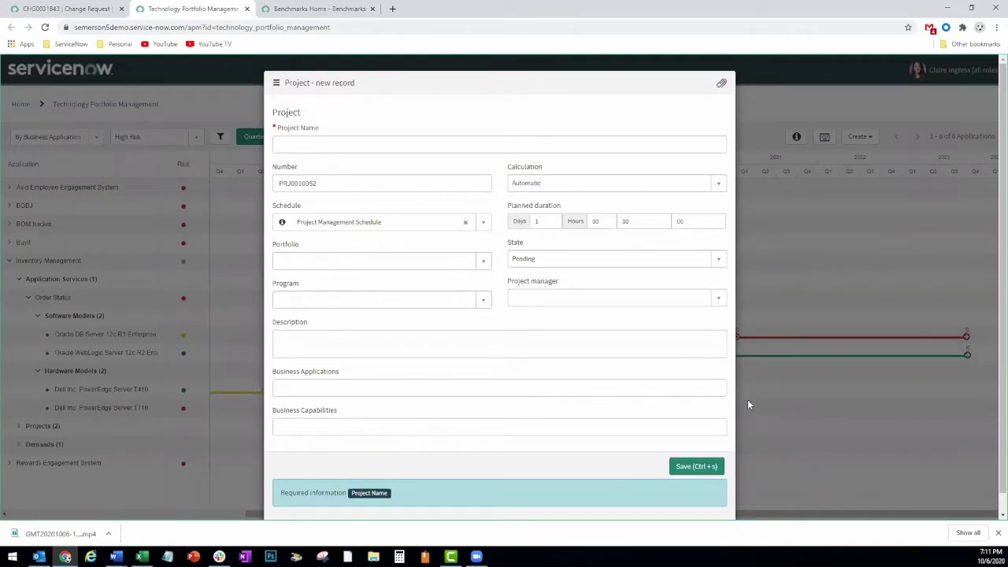
left_click(308, 143)
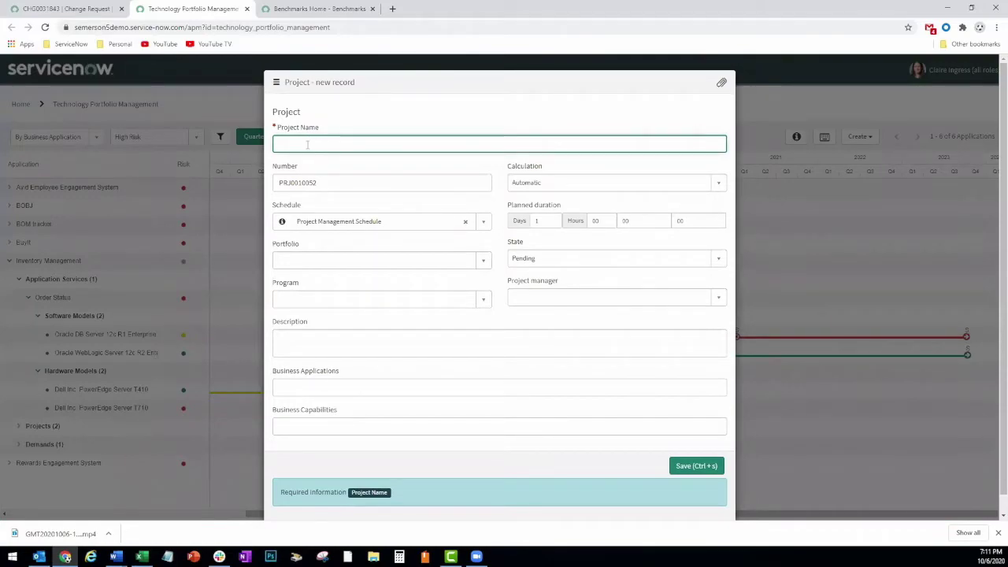
type("Orac")
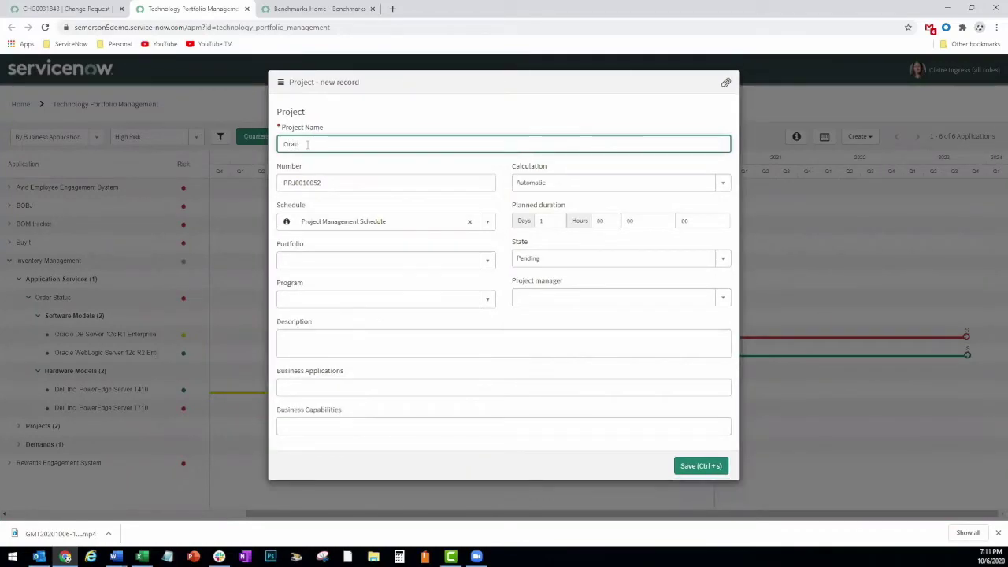
type("le DB")
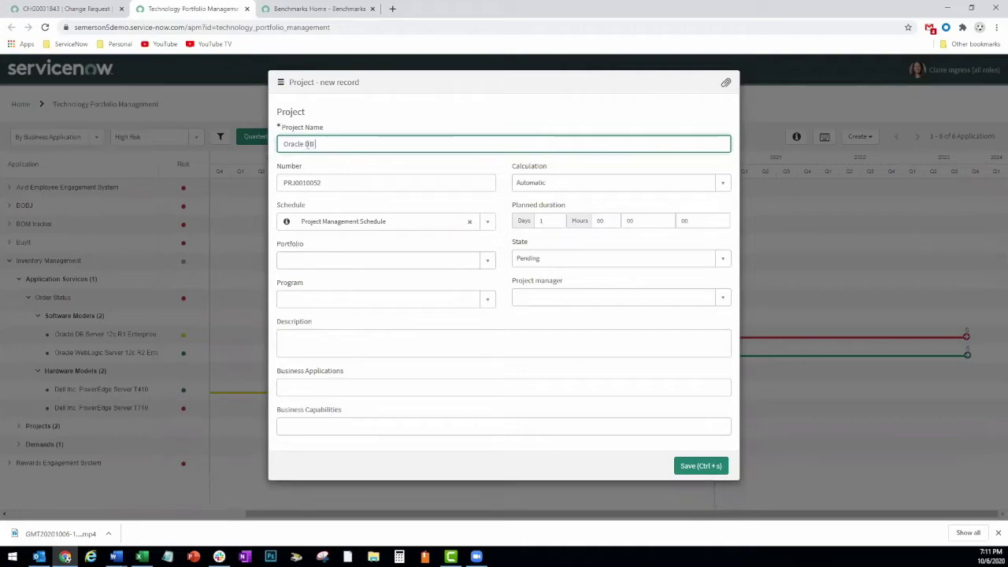
type(" Cloud Migration")
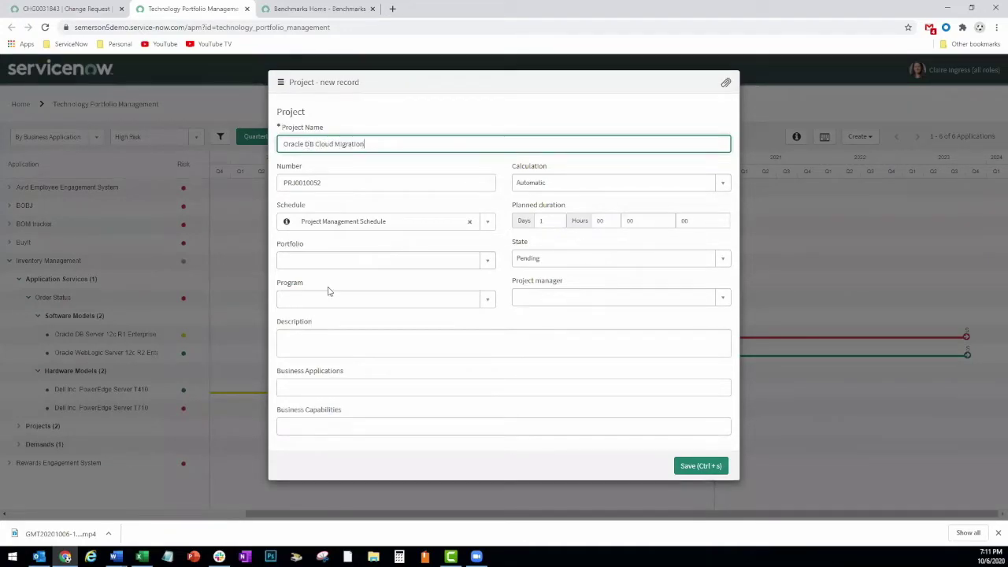
- Set the project's portfolio to Digital/Business Transformation and assign the project manager by name
left_click(346, 260)
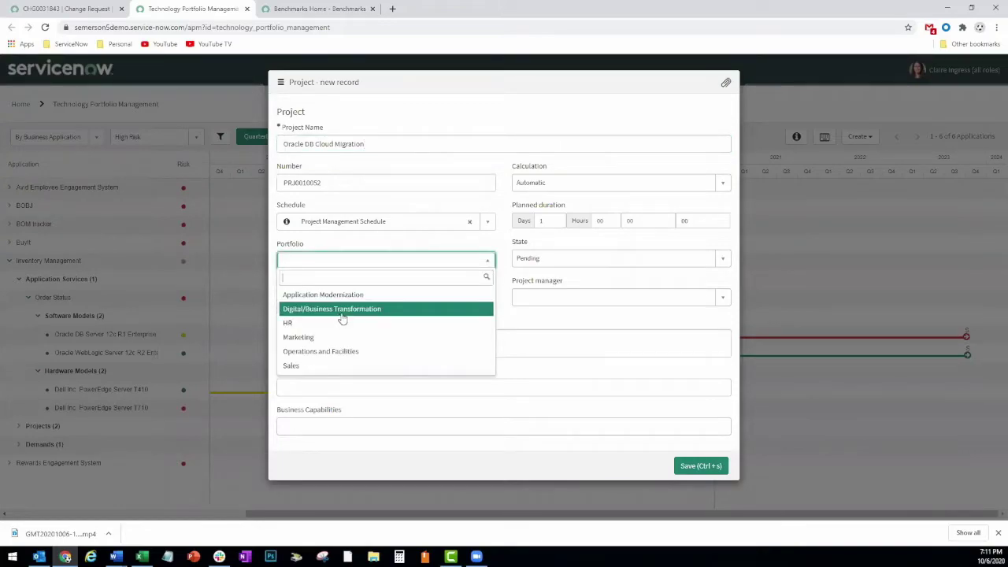
left_click(343, 314)
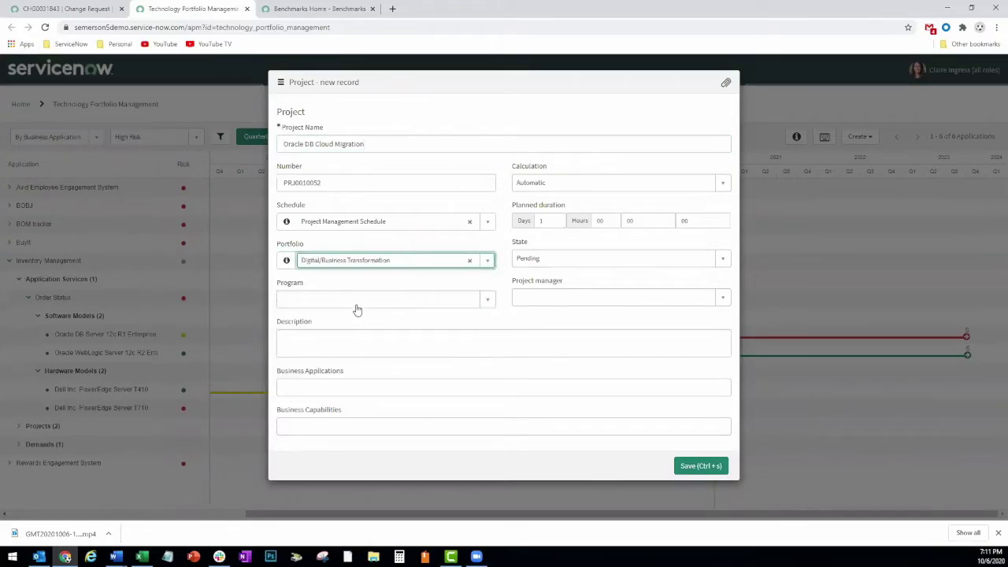
left_click(596, 301)
type("paul")
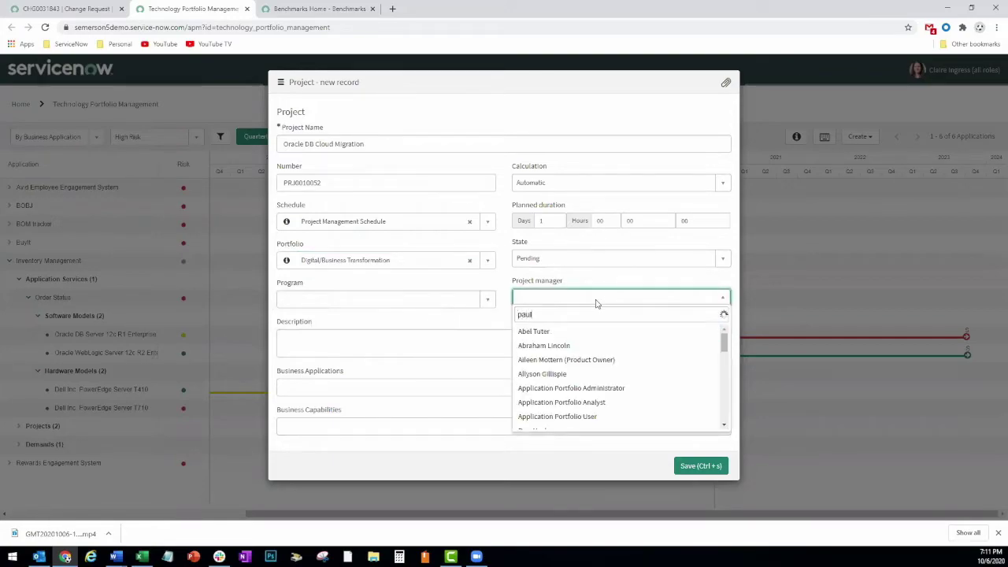
left_click(555, 332)
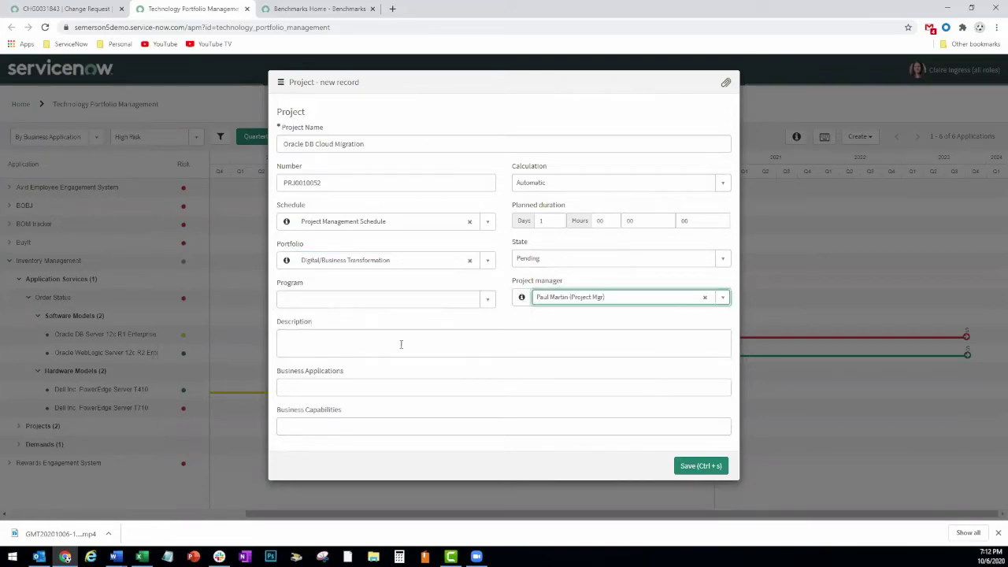
- Add Inventory Management to the new project's business applications, then close the project form without saving
left_click(355, 349)
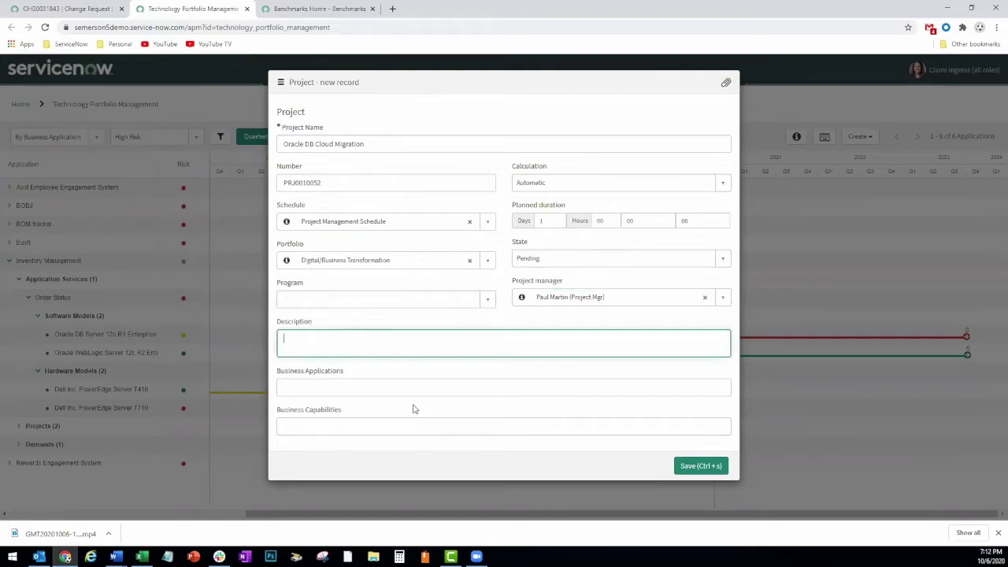
left_click(336, 392)
type("inven")
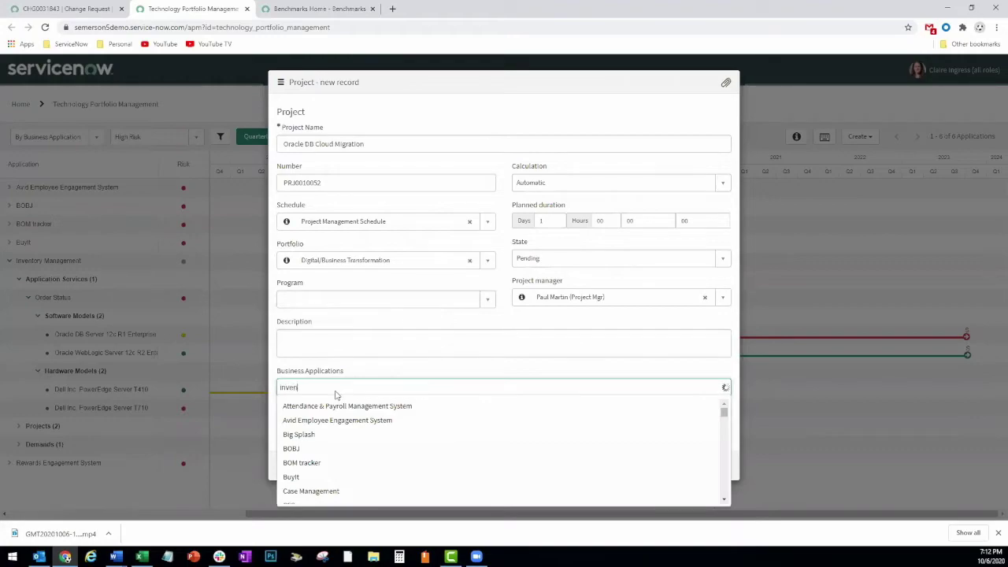
type("t")
left_click(329, 406)
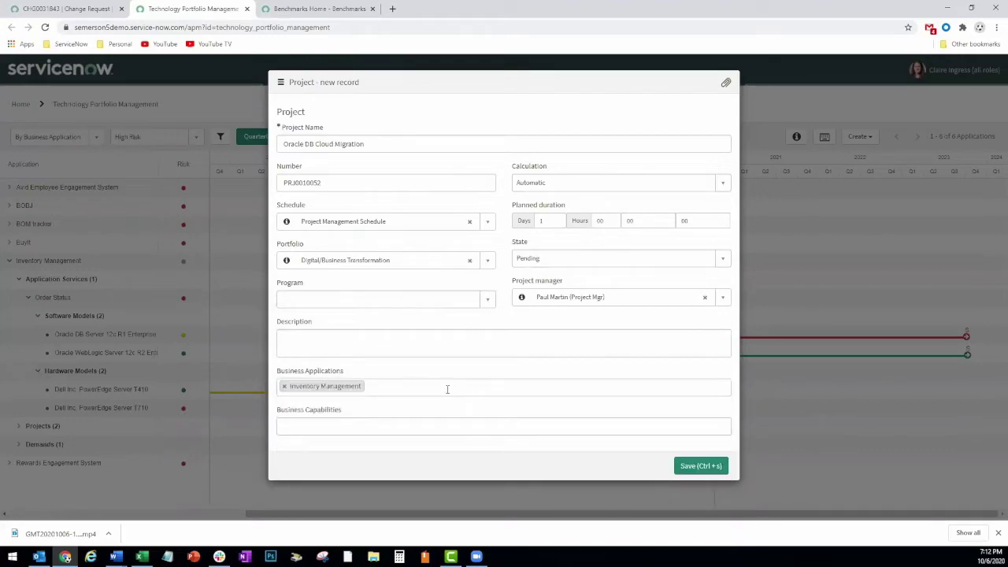
left_click(307, 425)
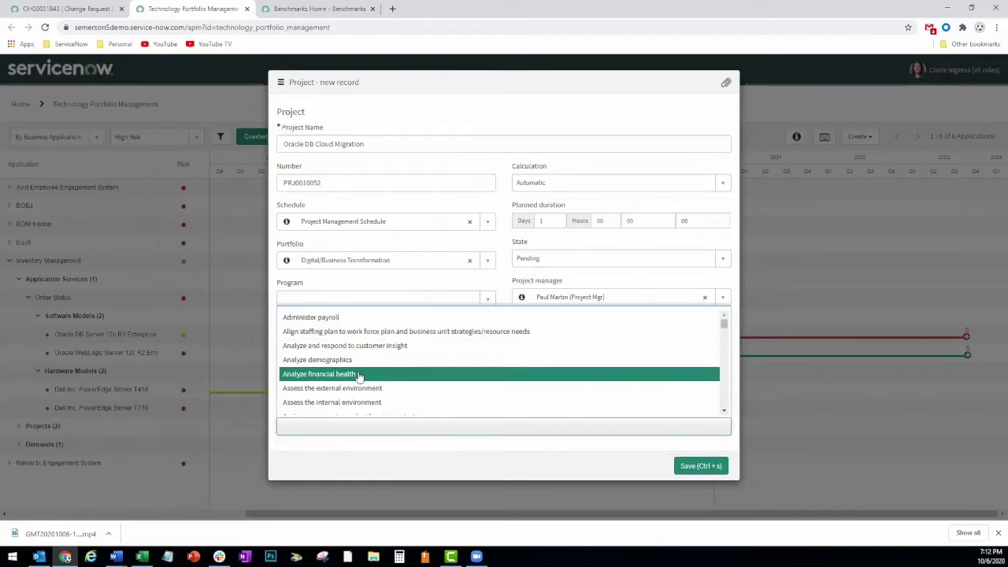
key("Escape")
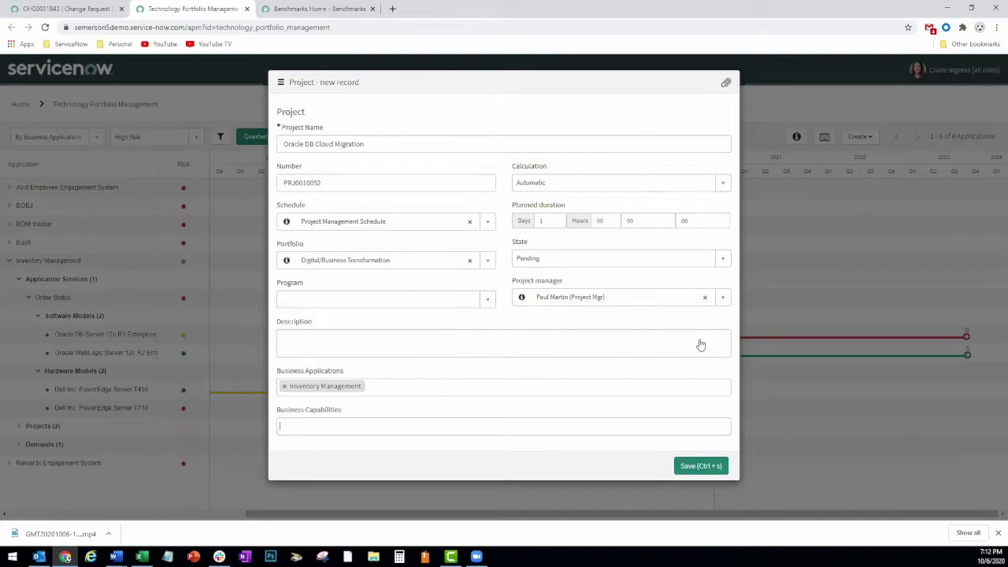
left_click(746, 471)
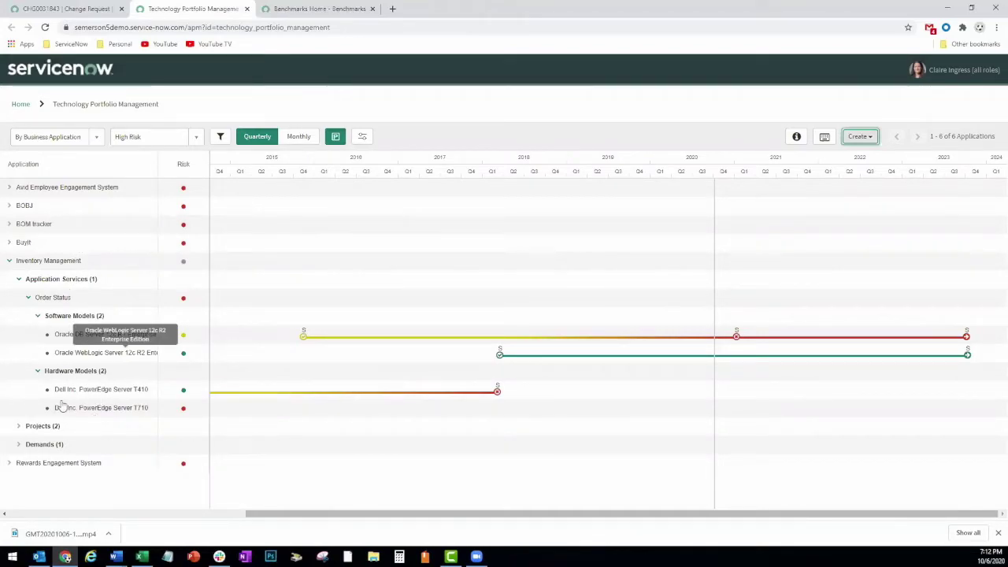
- Expand Inventory Management's projects on the technology timeline, and open the Orcale DB Cloud Migration project from the Project Workspace
left_click(19, 426)
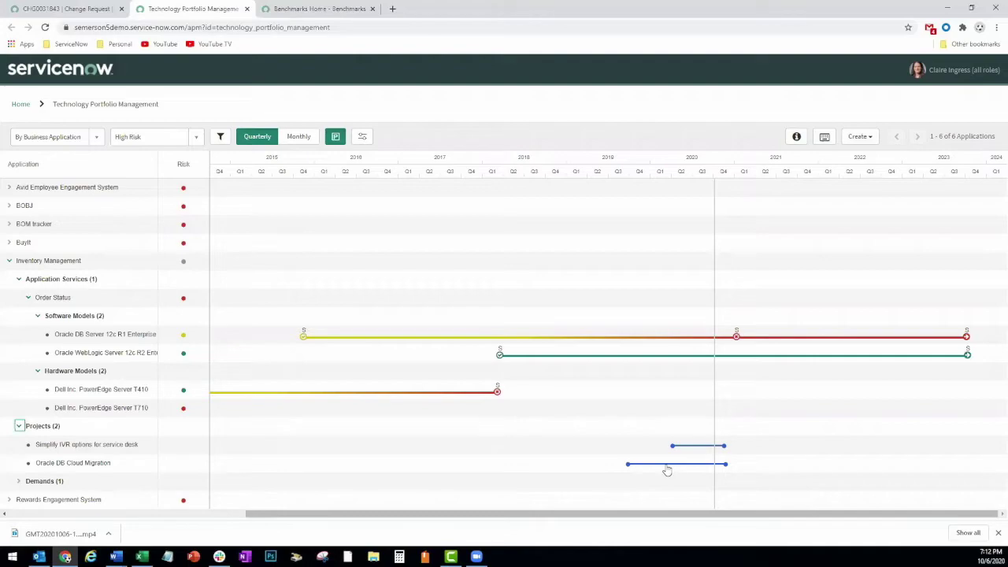
left_click(67, 8)
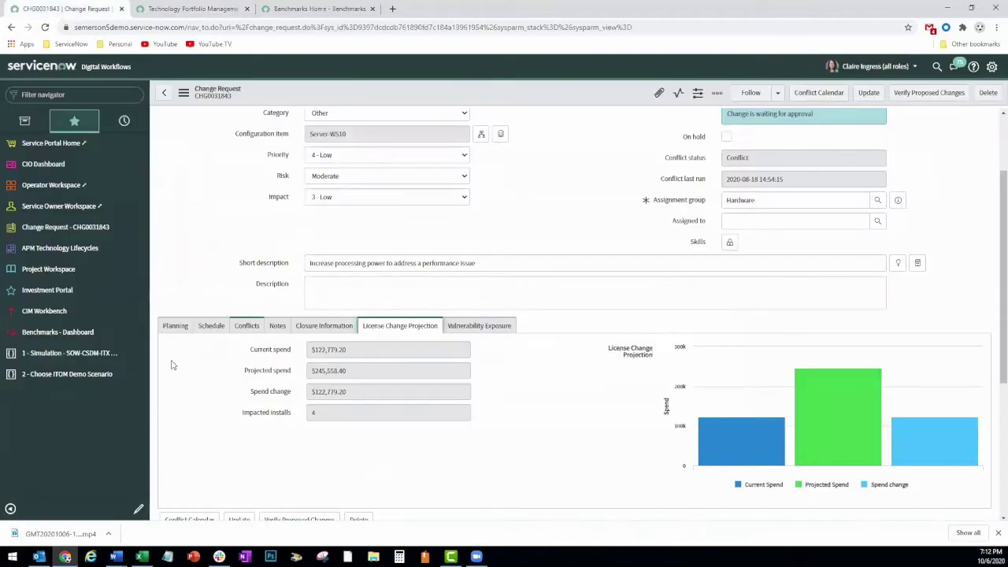
left_click(87, 276)
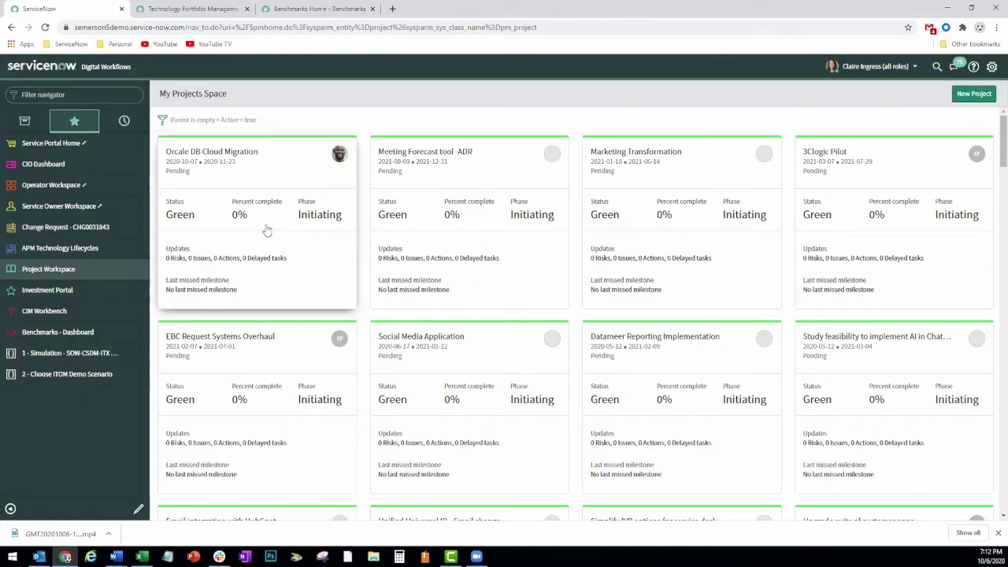
left_click(253, 174)
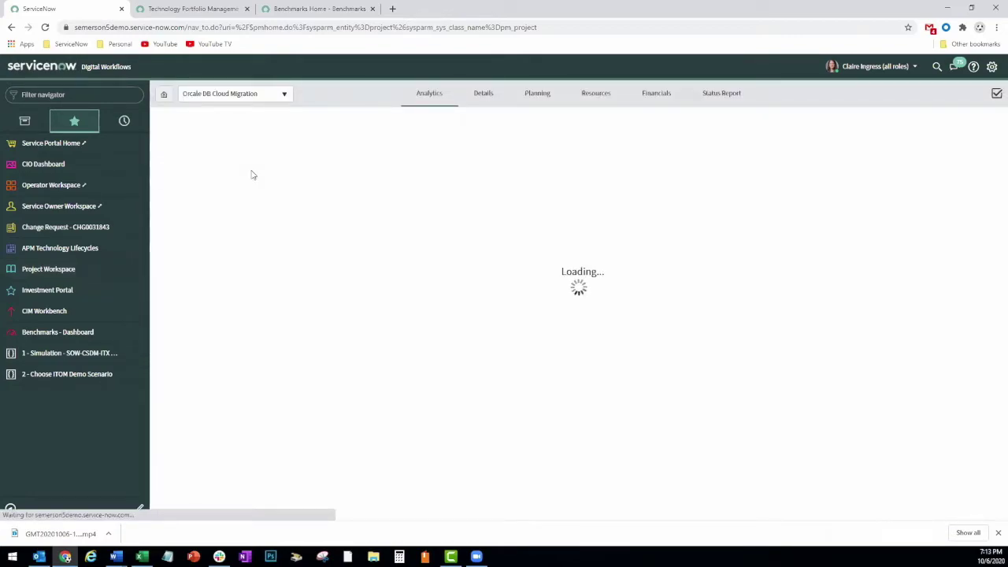
- Examine the project's planning schedule from its October 2020 start, covering the Initiating and Planning phases and the quality gates
left_click(533, 95)
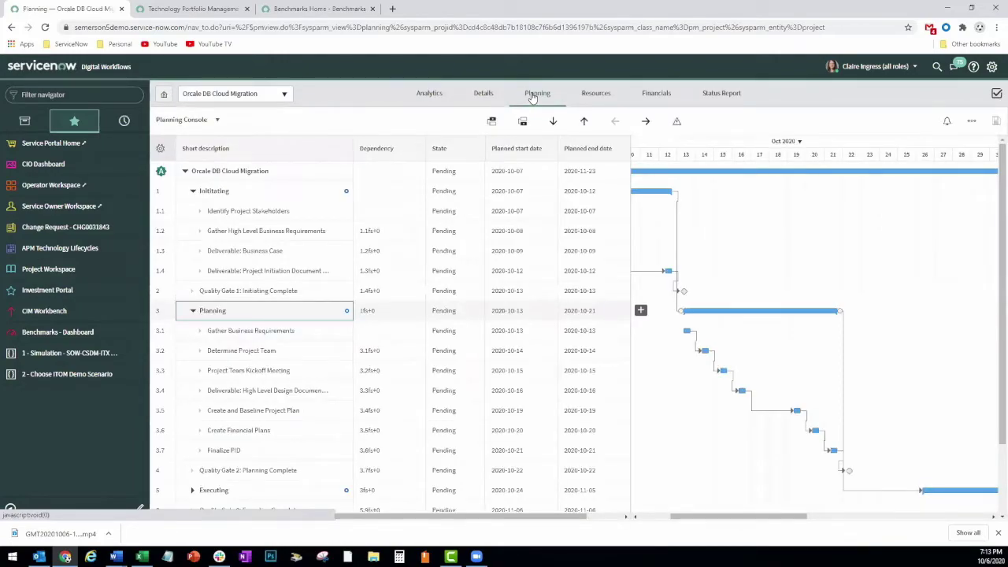
left_click_drag(715, 517, 686, 517)
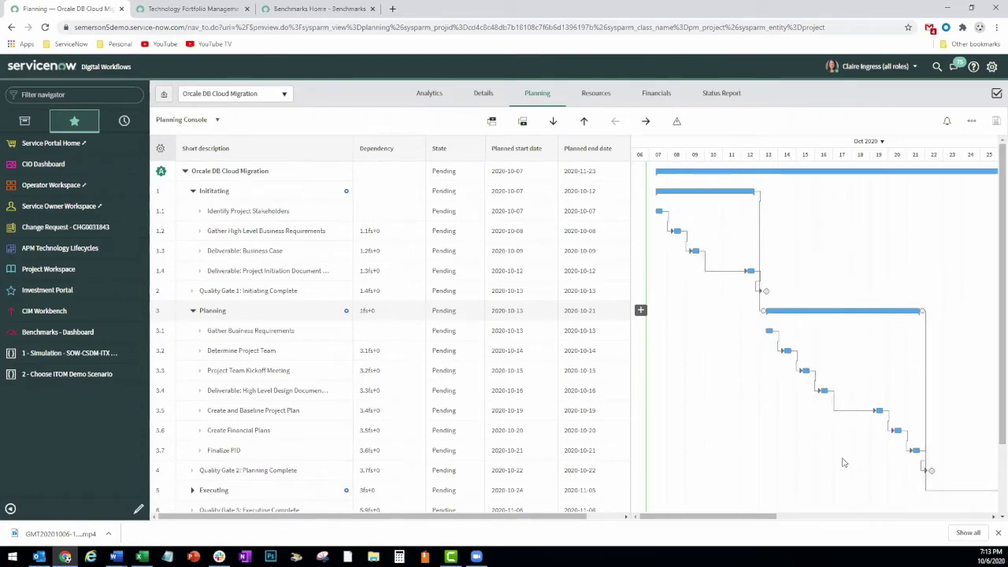
left_click(193, 193)
left_click(193, 192)
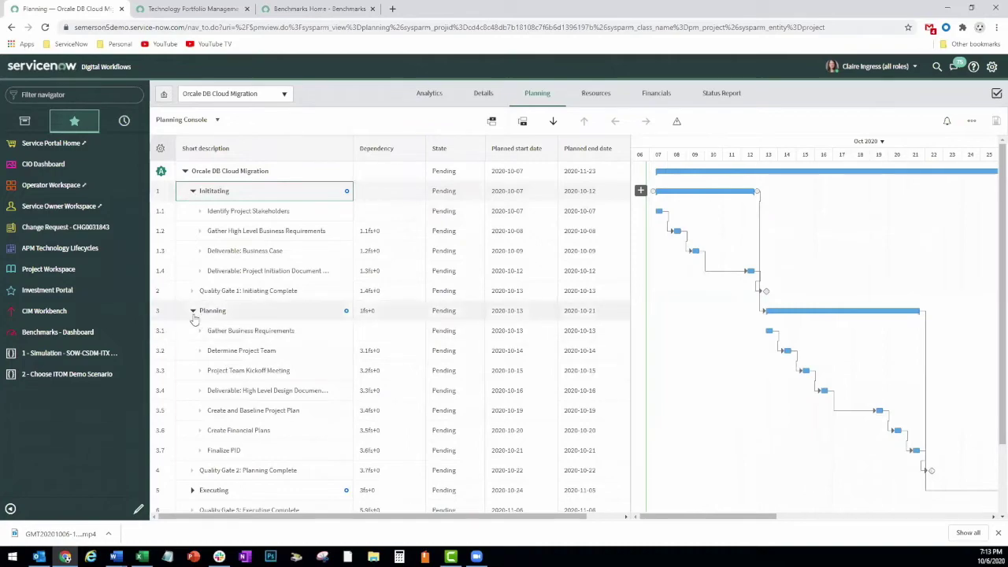
scroll(205, 355, "down", 2)
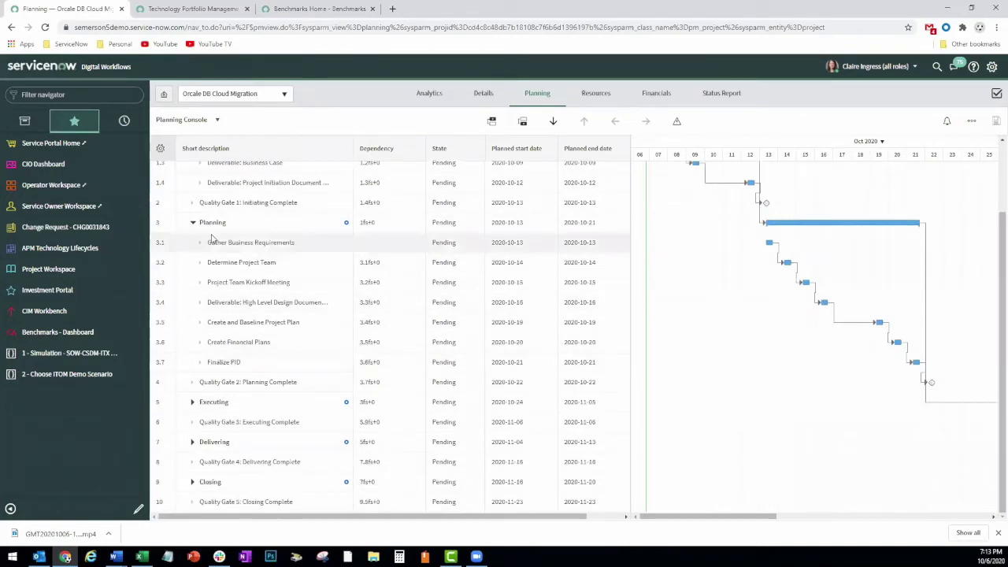
scroll(449, 401, "up", 2)
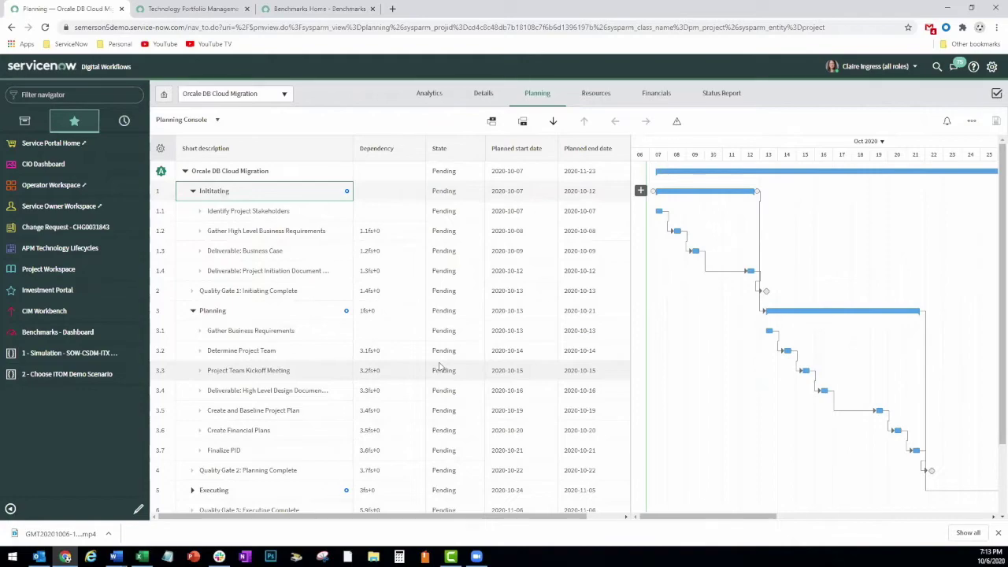
- Review the project's resource plans and compare the availability and utilization of the Architects and Program Managers groups
left_click(604, 97)
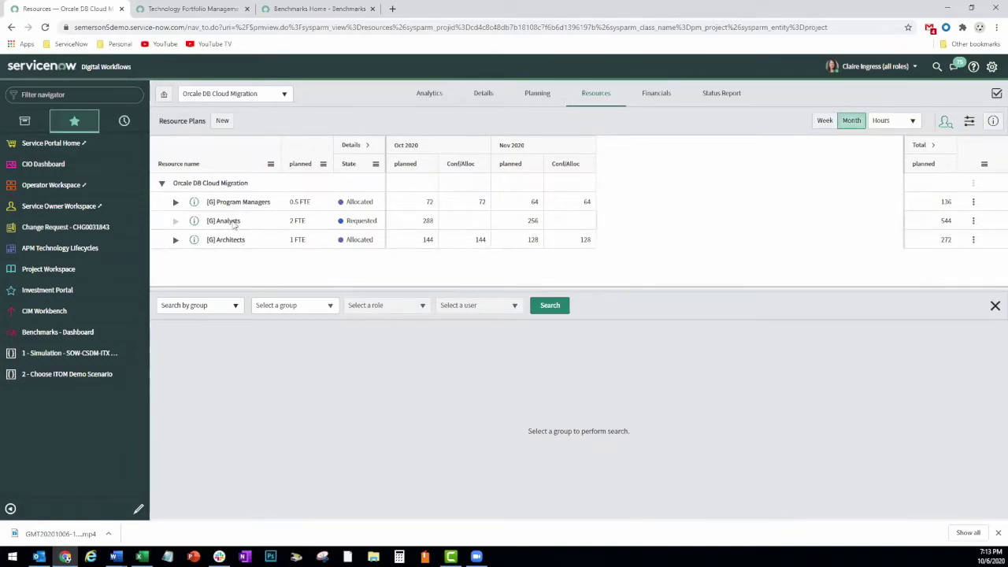
left_click(244, 244)
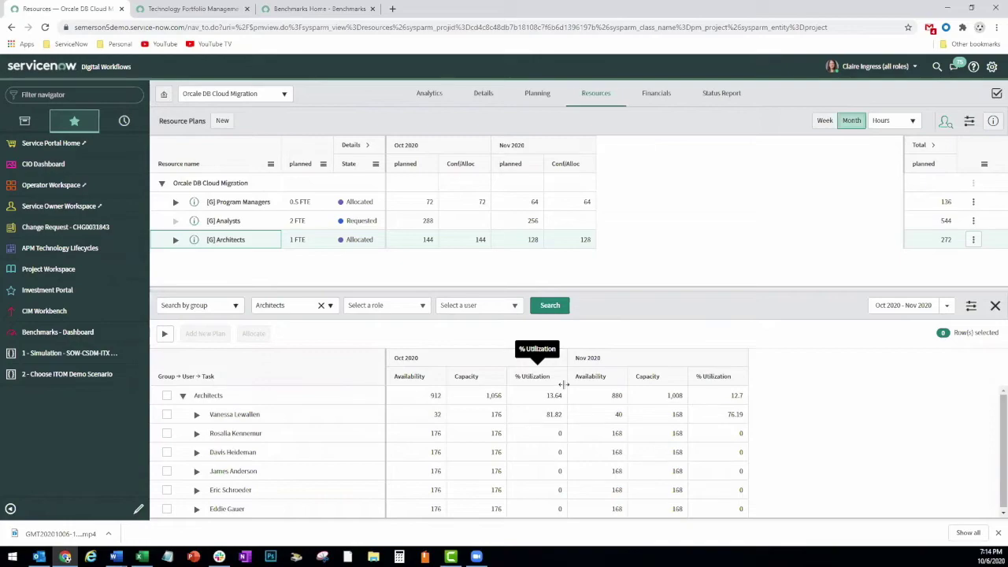
left_click(233, 202)
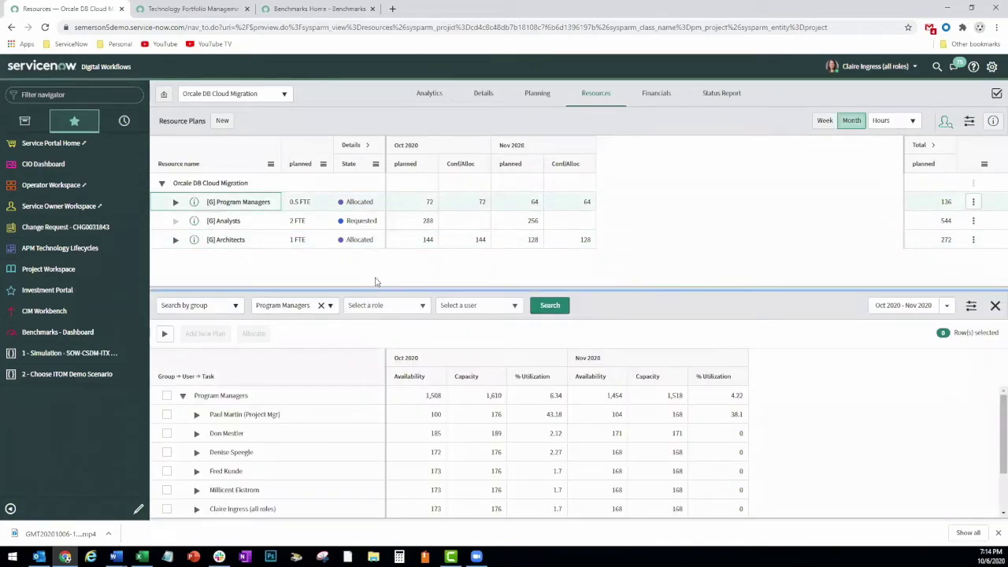
left_click_drag(373, 287, 375, 258)
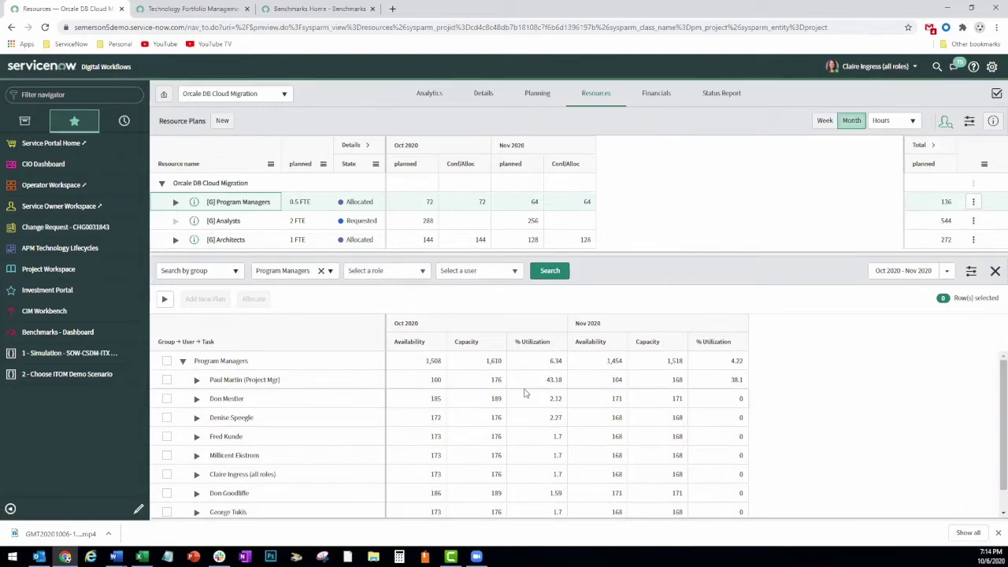
- Open the project's status report and examine its summary, planned cost chart and allocated resource chart
left_click(711, 95)
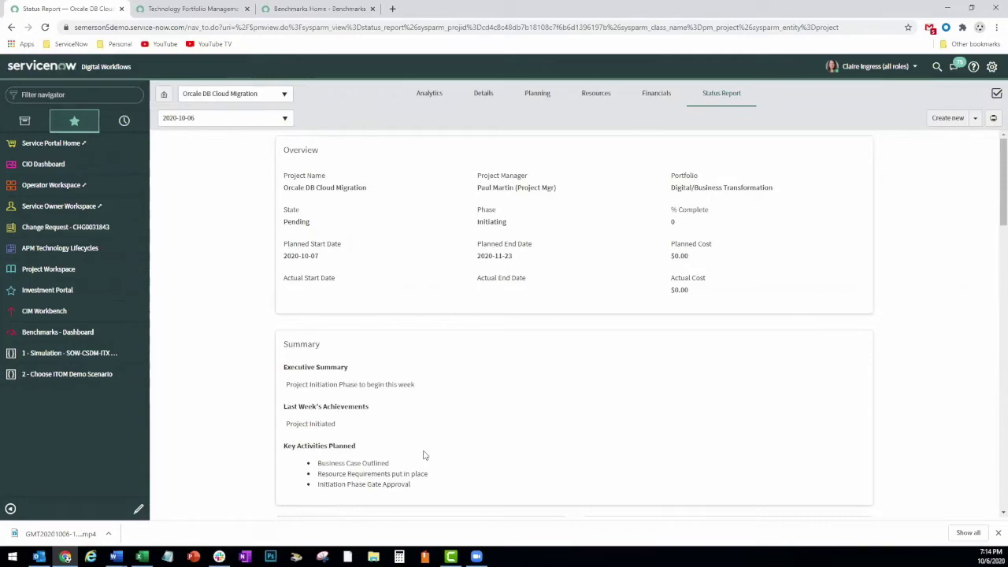
scroll(543, 360, "down", 3)
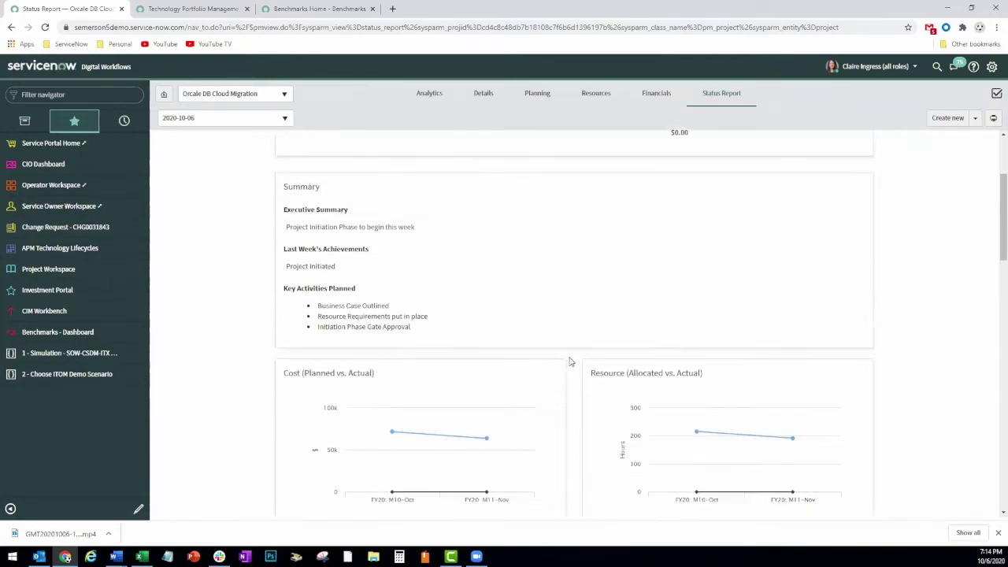
mouse_move(455, 387)
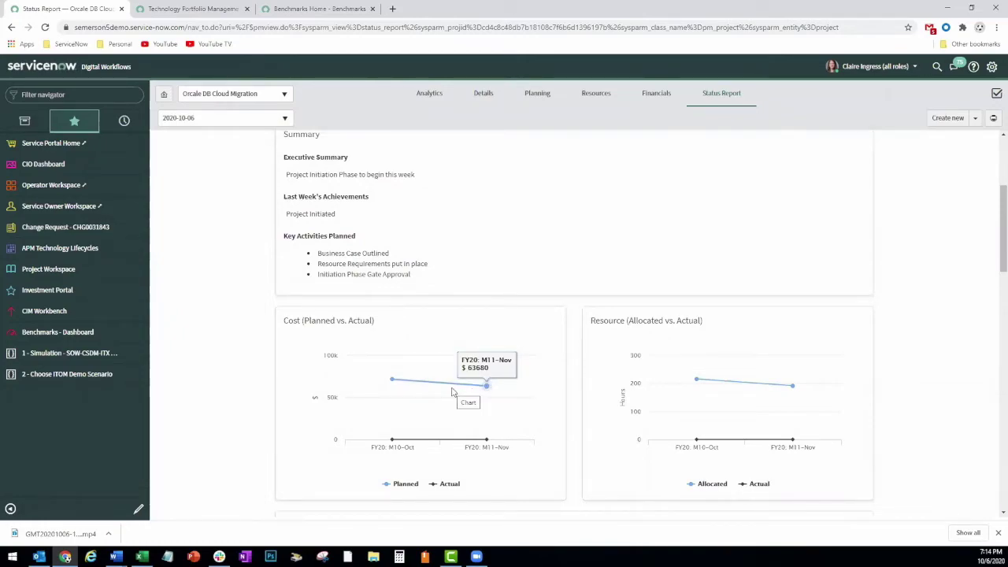
mouse_move(752, 362)
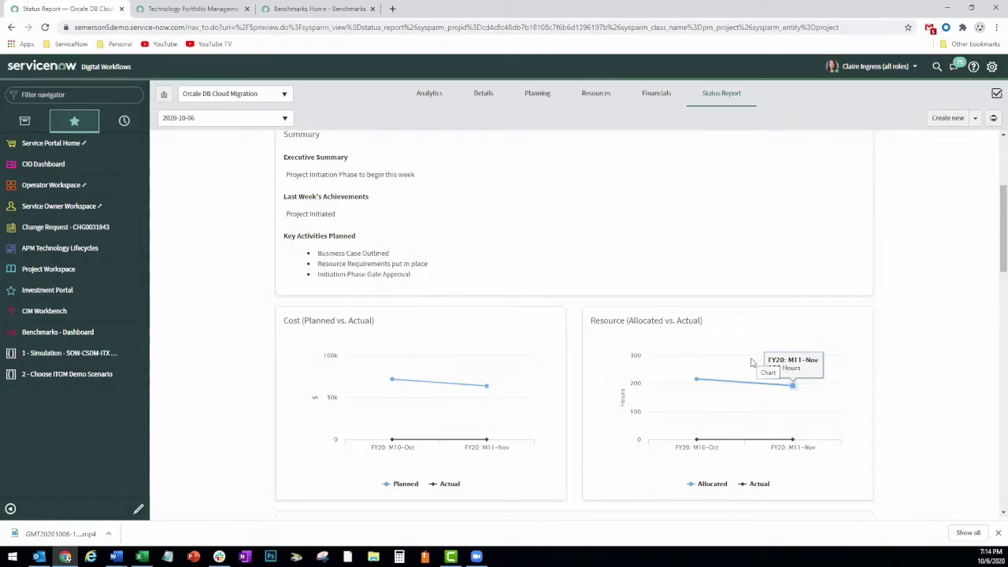
mouse_move(686, 380)
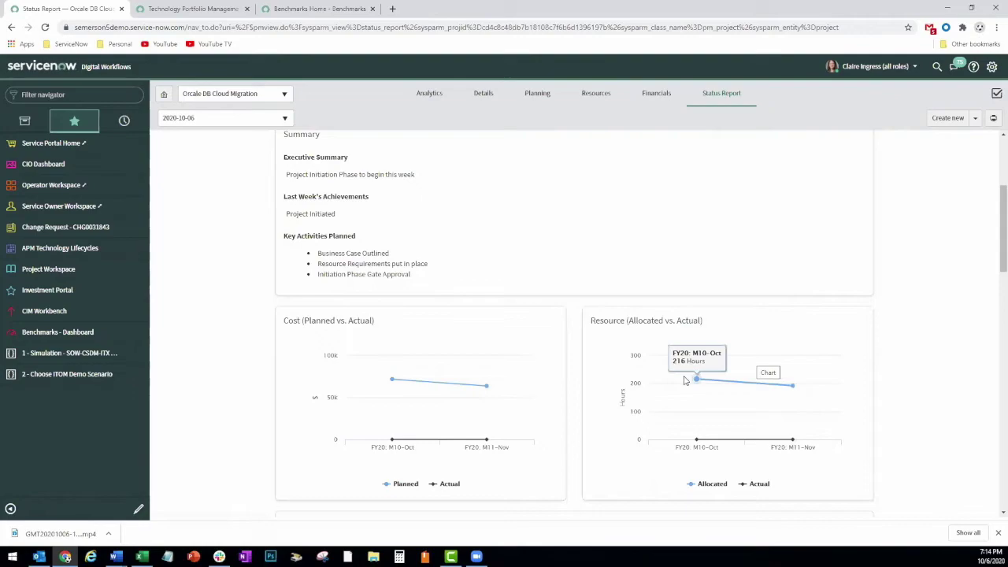
scroll(734, 342, "down", 2)
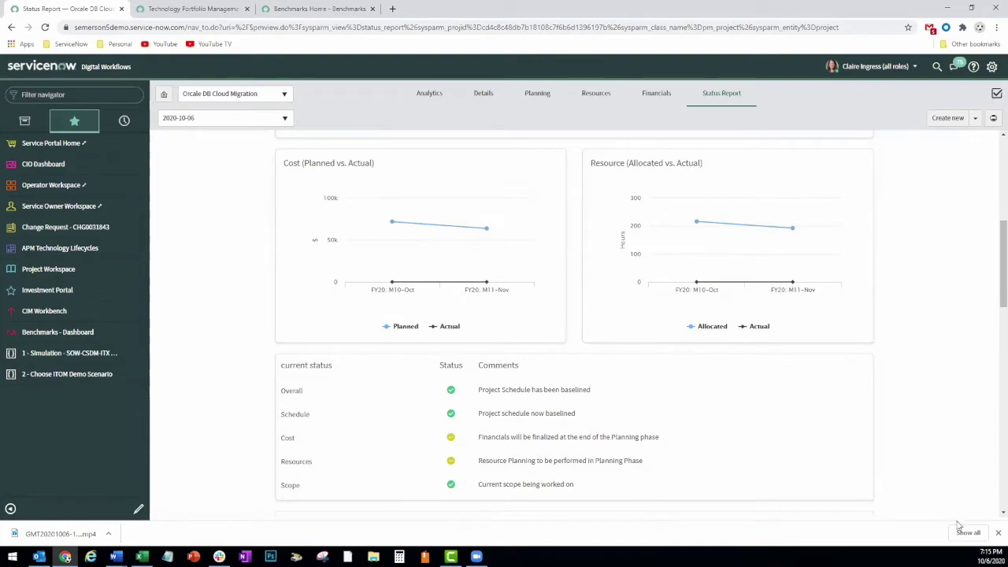
- Dismiss the browser's downloads bar and read the rest of the status report, from current status through milestones, risks and request changes
left_click(998, 533)
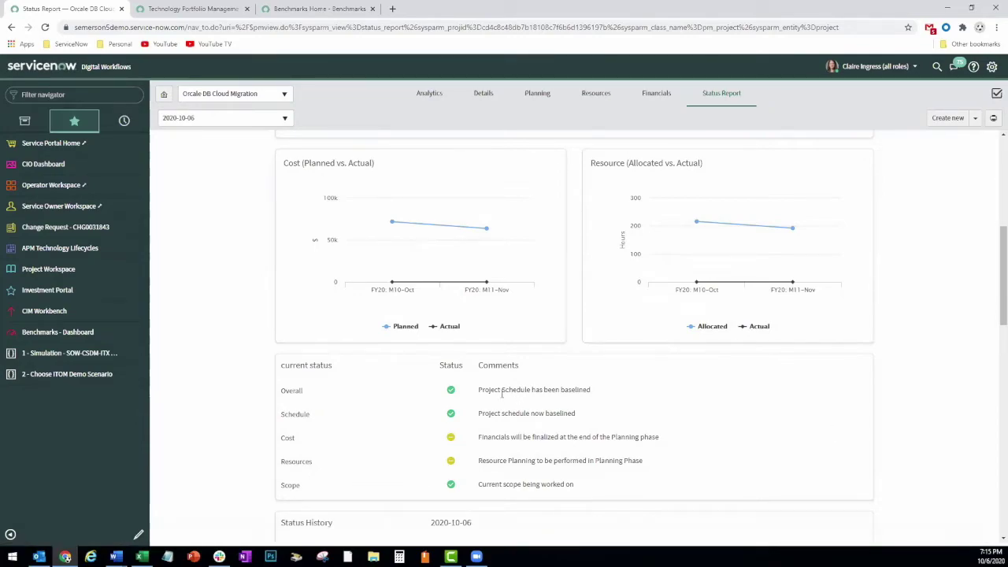
scroll(569, 383, "down", 2)
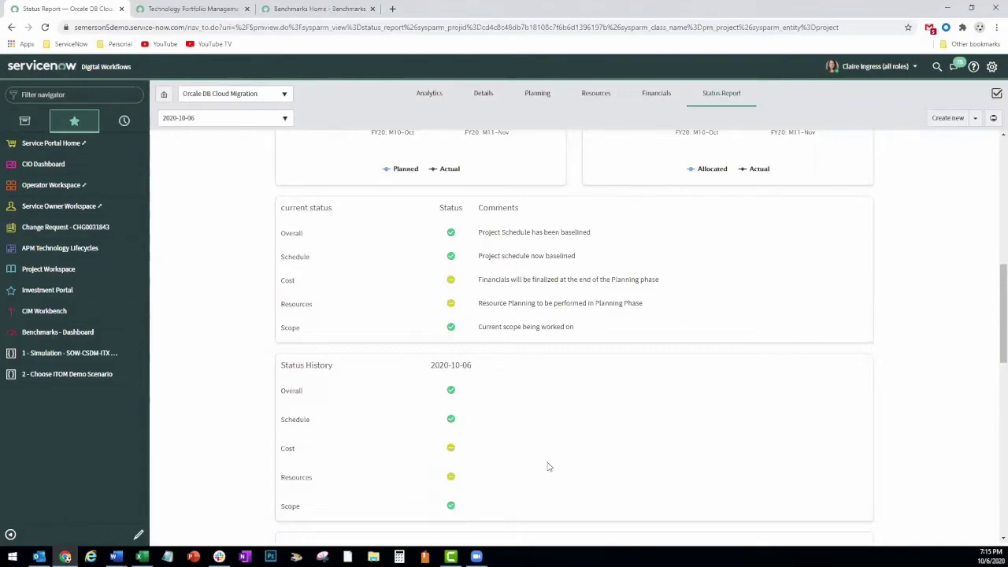
scroll(693, 382, "down", 2)
scroll(693, 383, "down", 1)
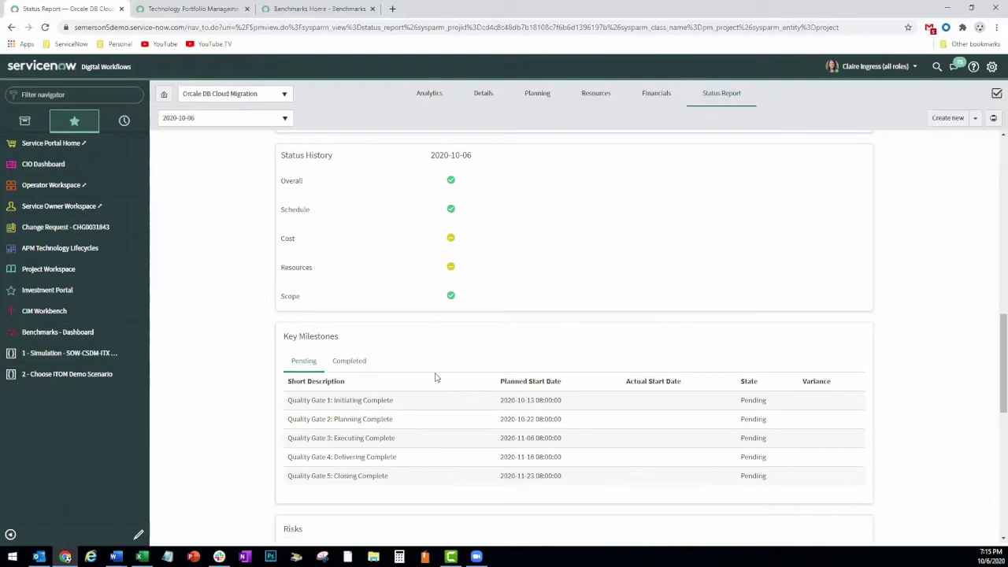
scroll(437, 376, "down", 5)
scroll(400, 372, "down", 2)
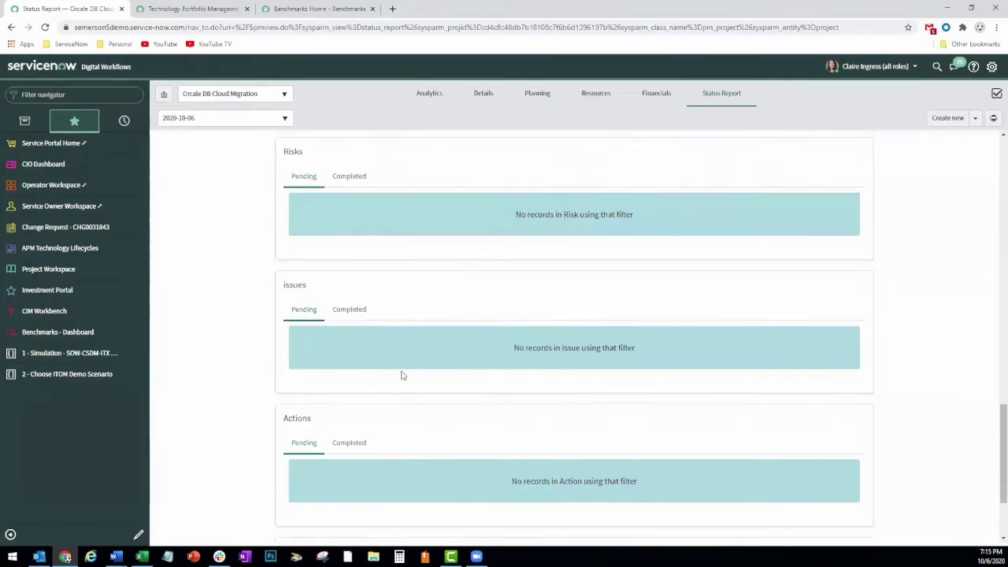
scroll(423, 357, "down", 1)
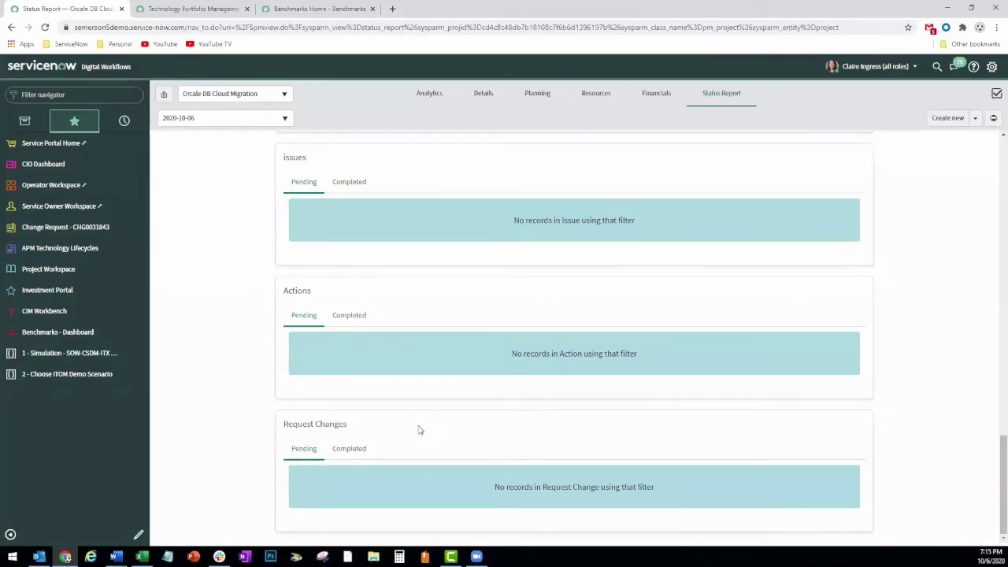
- Open the CIM Workbench, review the planned work in progress and backlog, and return to the improvement overview
left_click(80, 313)
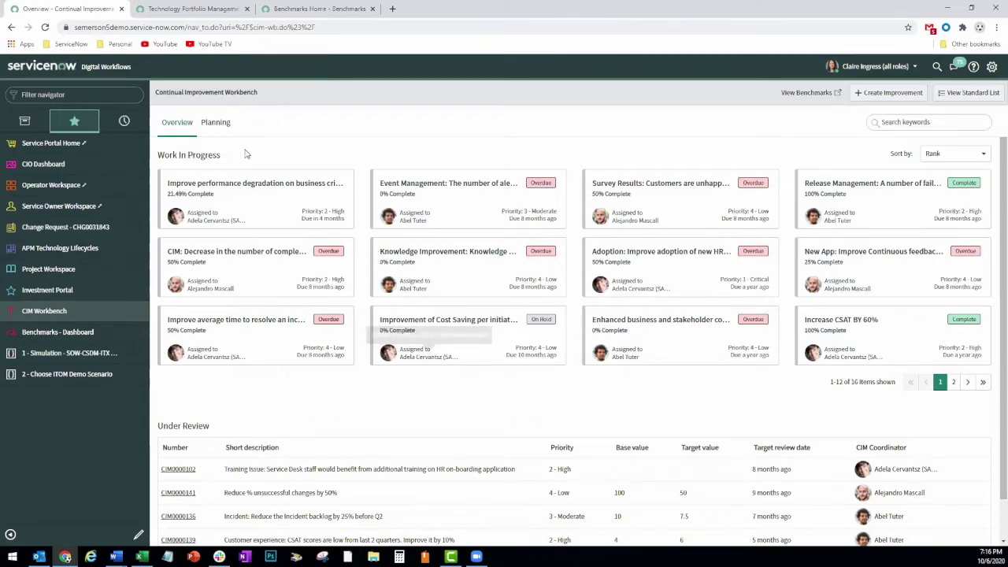
left_click(216, 124)
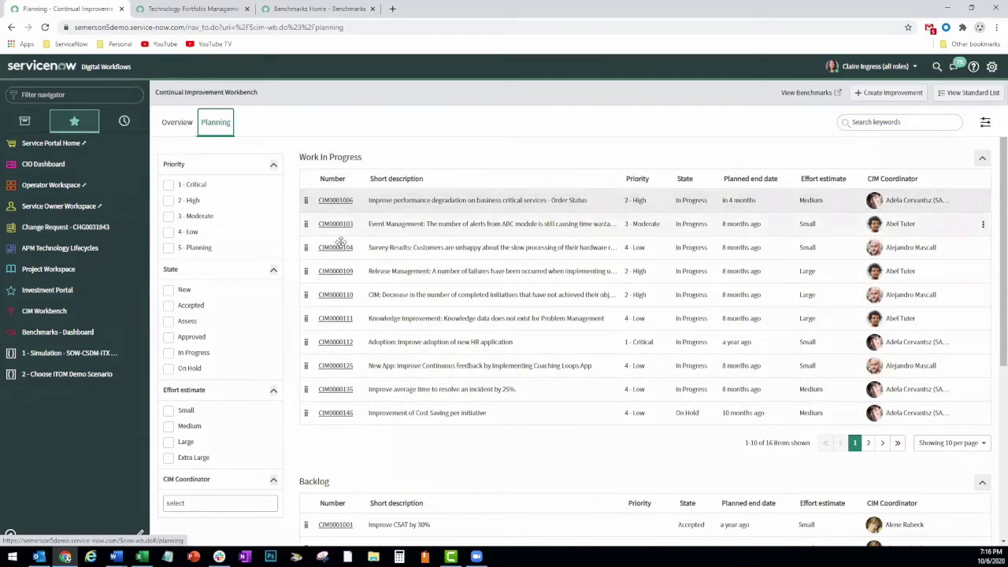
scroll(378, 308, "down", 3)
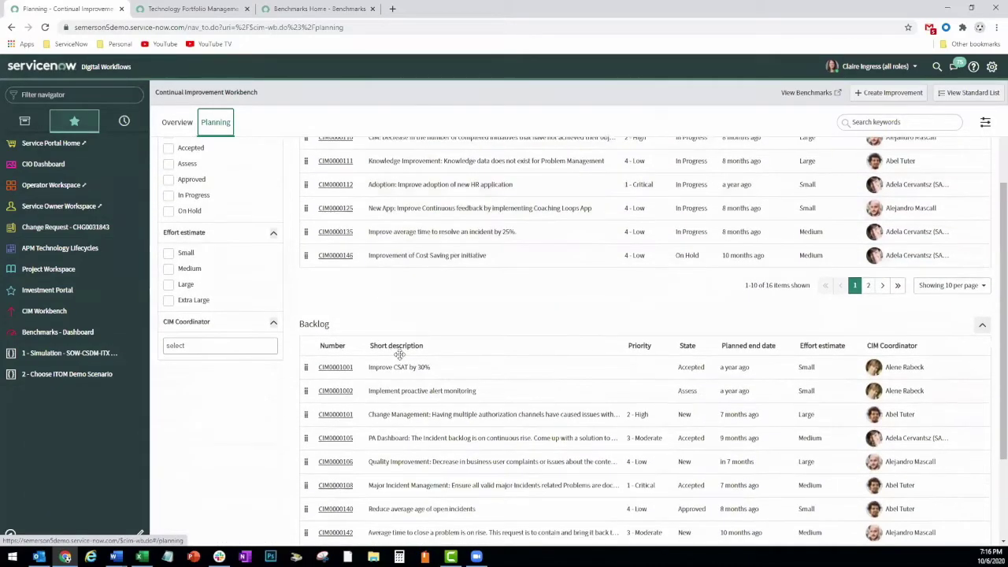
scroll(384, 331, "down", 1)
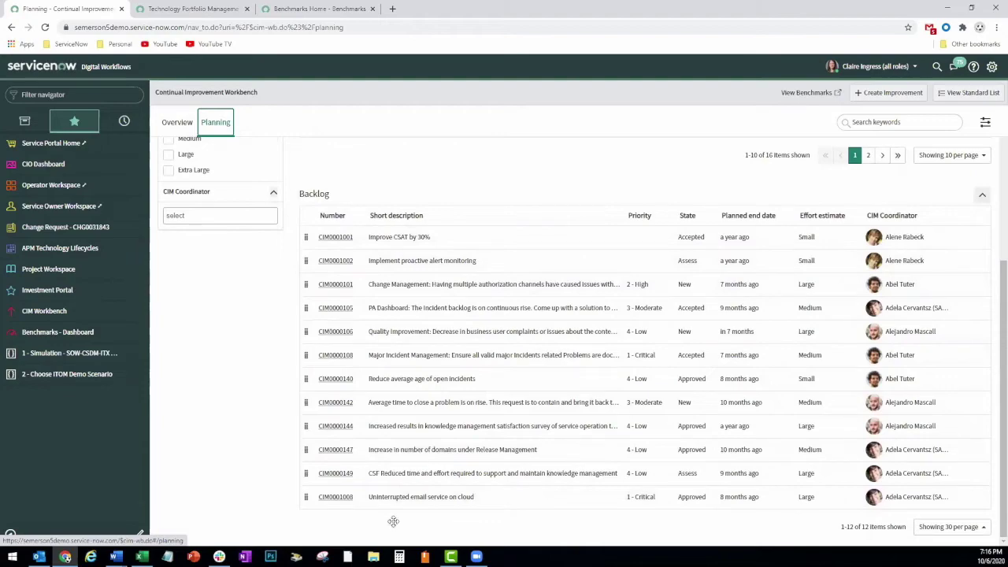
left_click(179, 124)
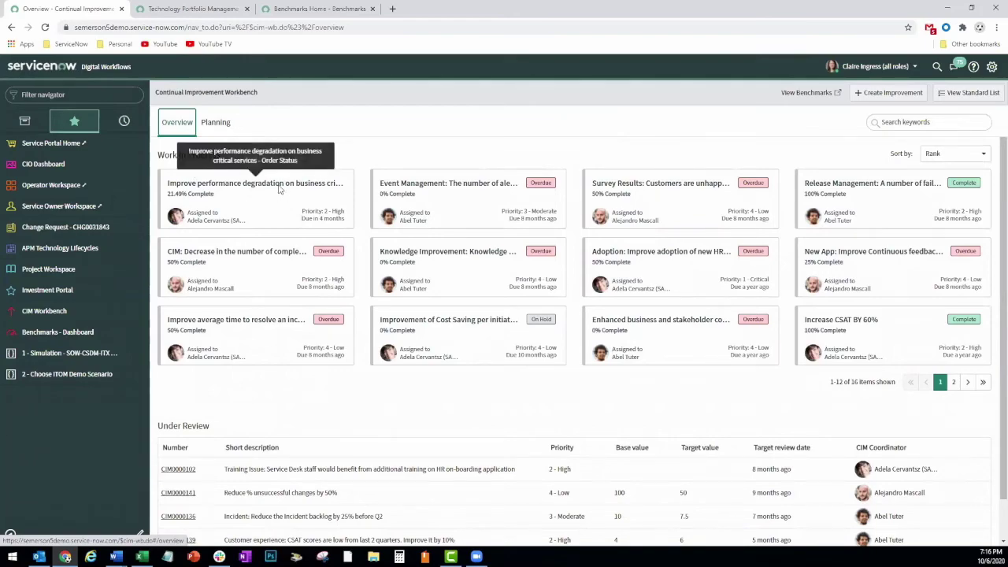
- Open the Order Status performance degradation improvement initiative and examine its MTTR ITOM trend chart and its goals, including the target review date
left_click(300, 189)
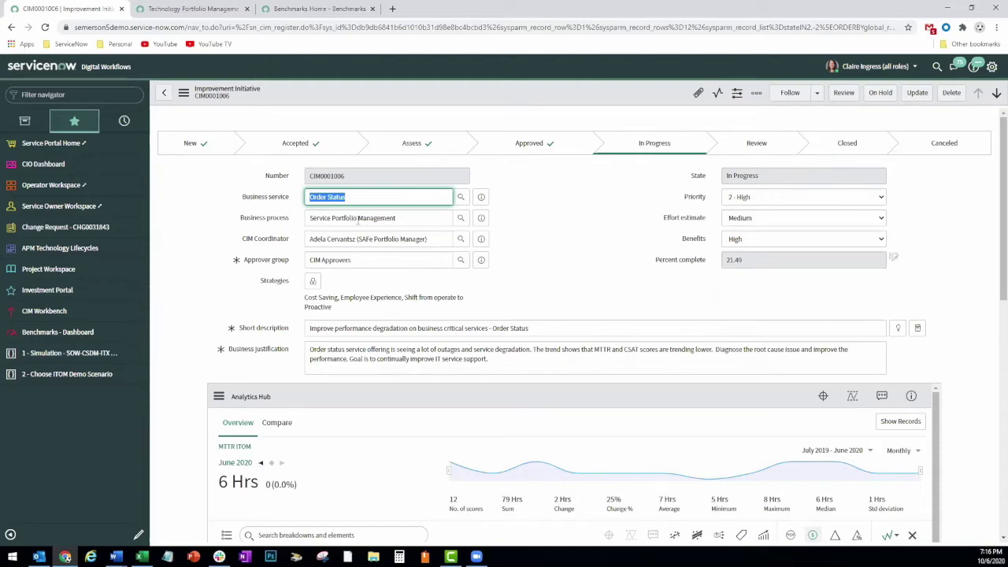
scroll(567, 258, "down", 2)
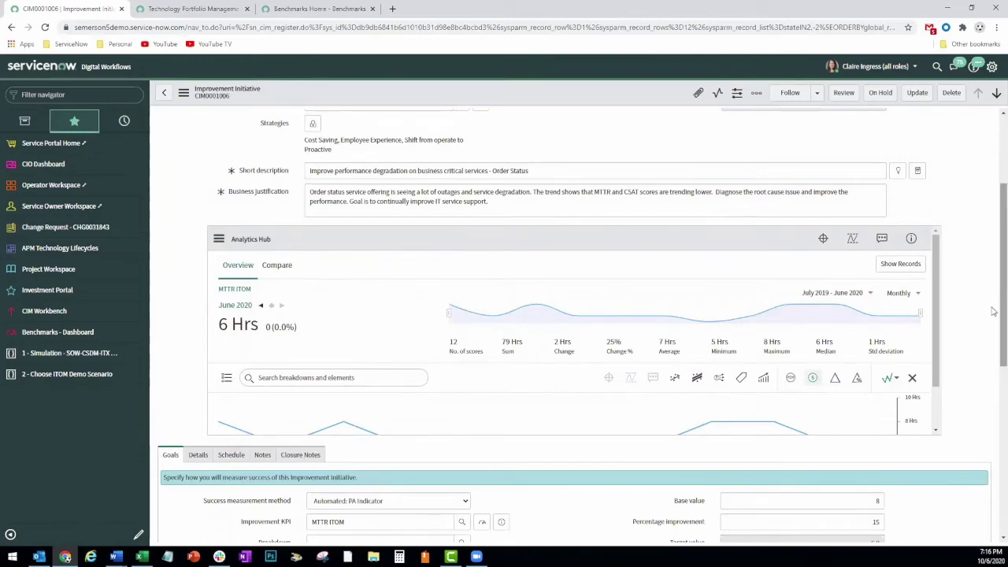
scroll(944, 376, "down", 1)
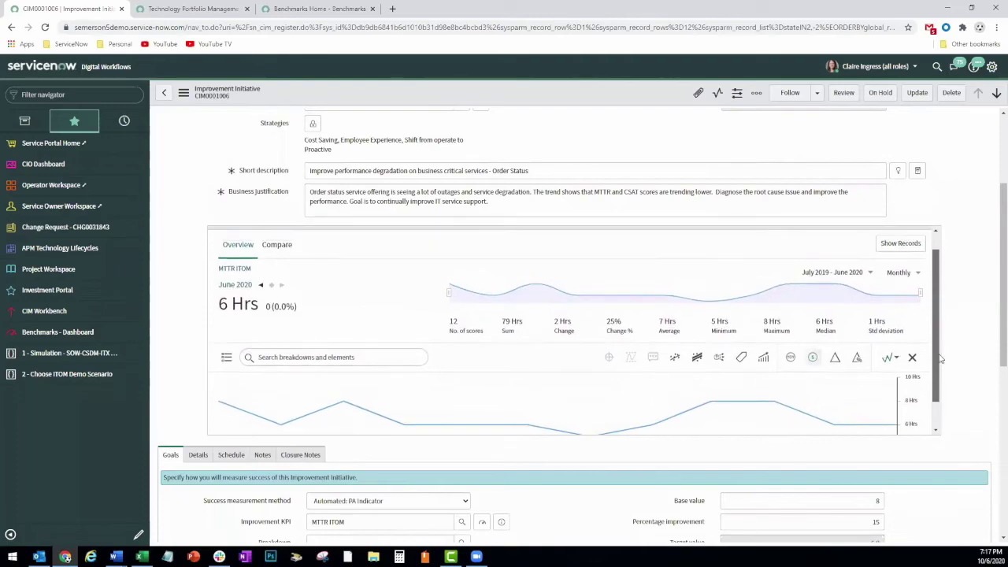
scroll(938, 360, "down", 1)
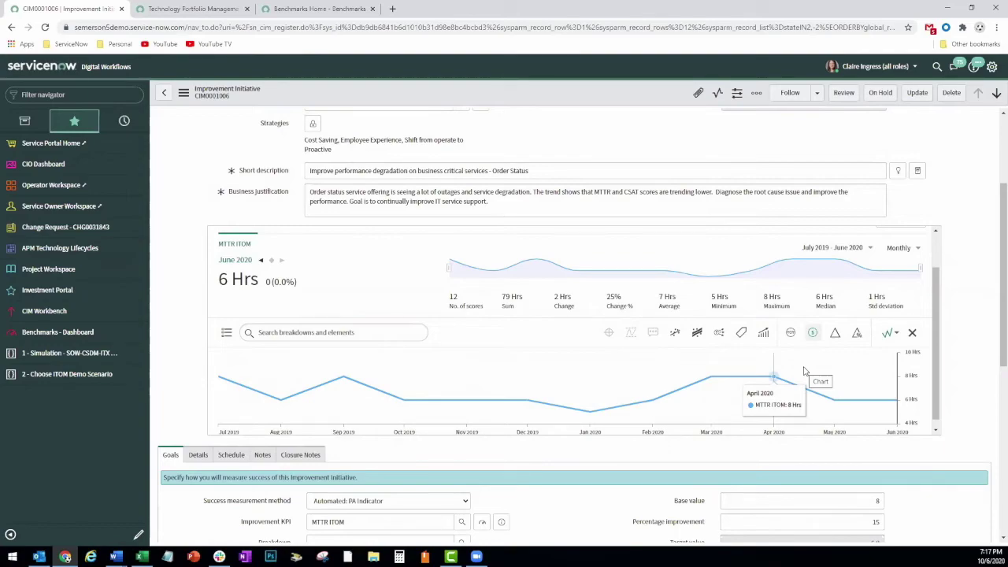
scroll(994, 352, "down", 2)
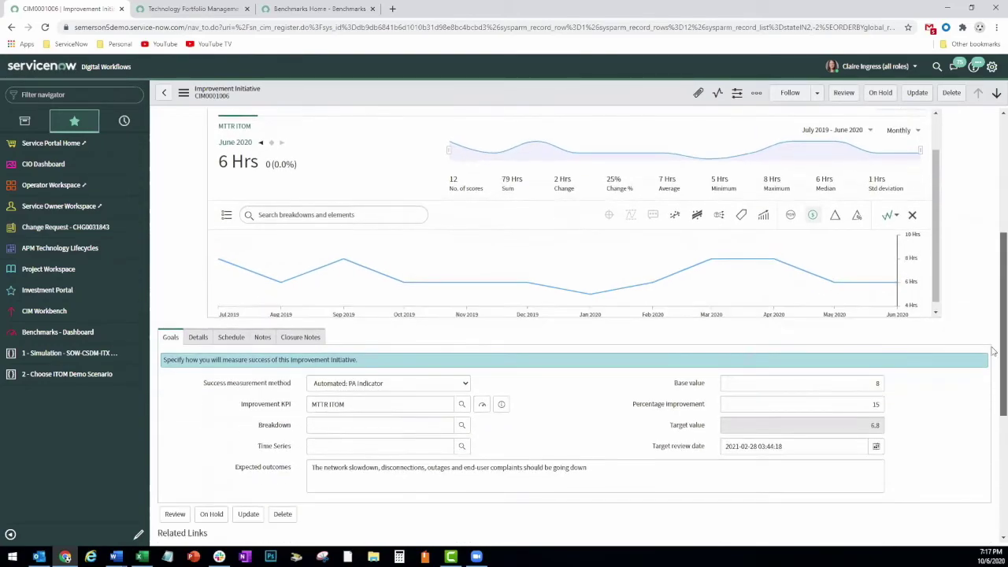
scroll(994, 352, "down", 1)
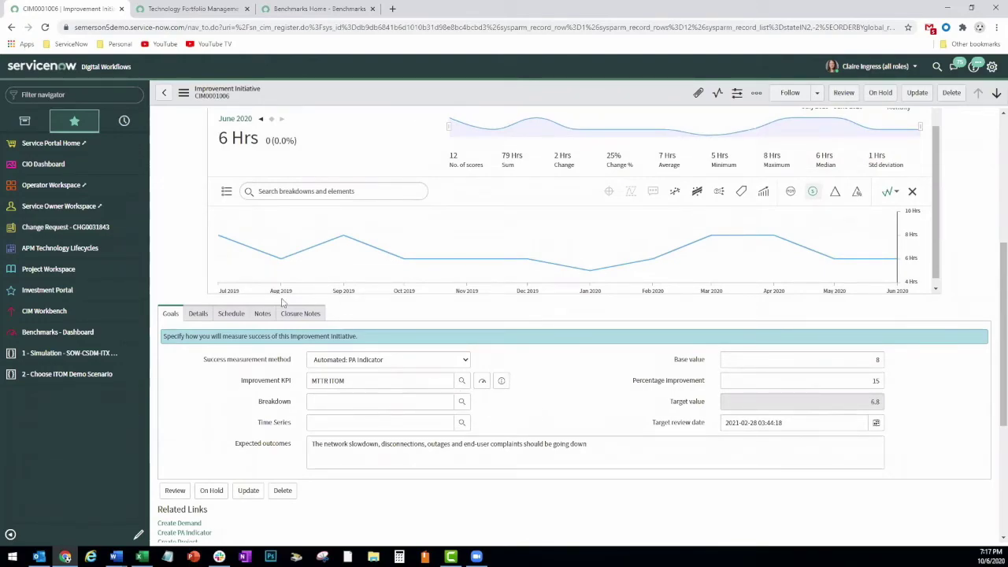
mouse_move(842, 418)
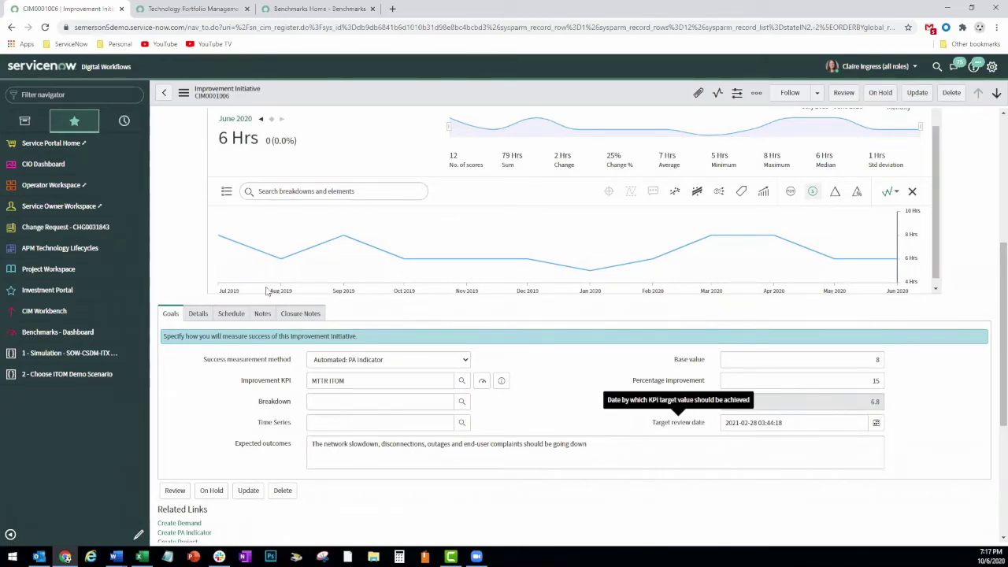
- Review the initiative's details, schedule and notes, and return to its goals
left_click(198, 314)
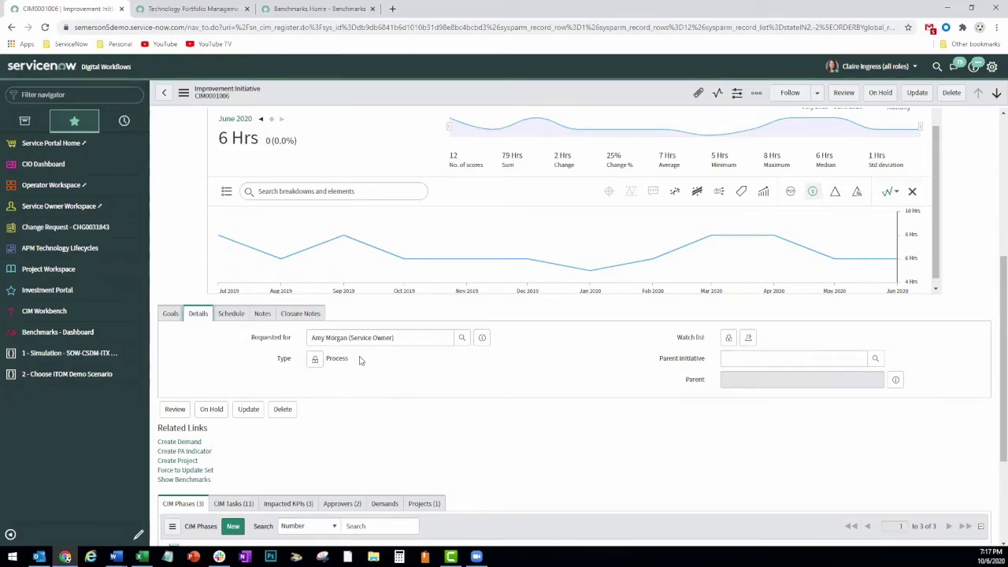
left_click(235, 315)
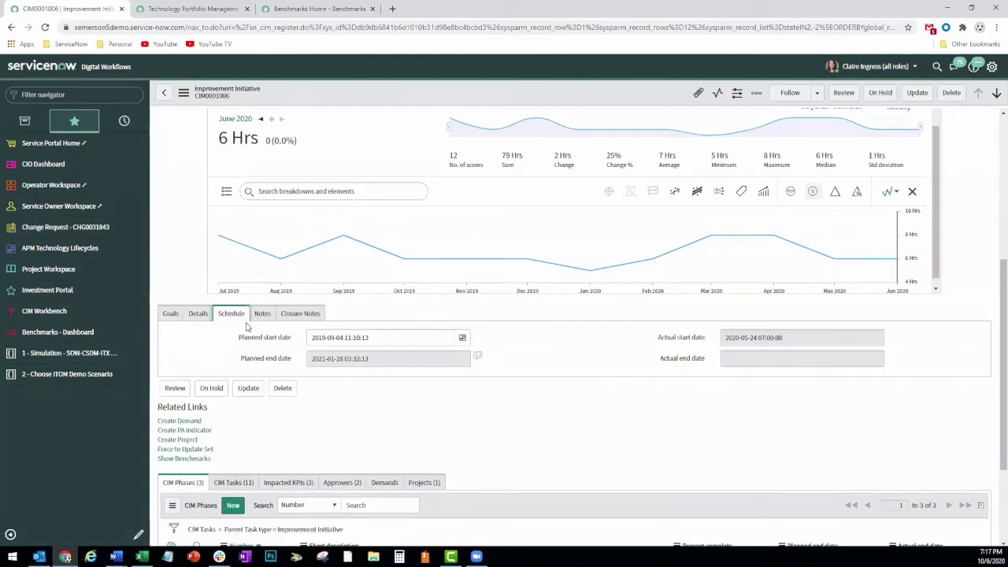
left_click(261, 314)
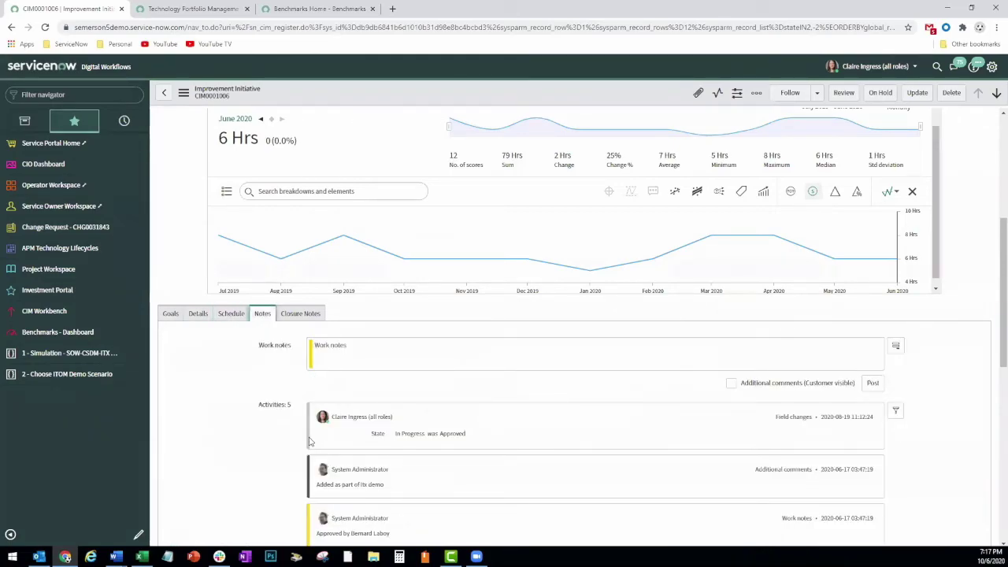
left_click(169, 314)
scroll(442, 359, "down", 1)
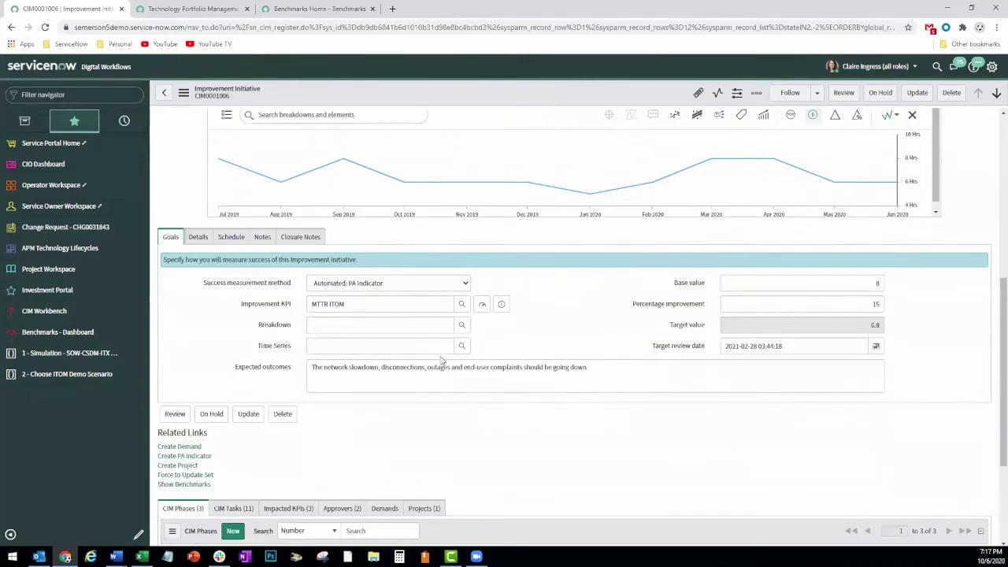
- Review the initiative's related CIM phases, CIM tasks, impacted KPIs and linked projects
scroll(442, 360, "down", 2)
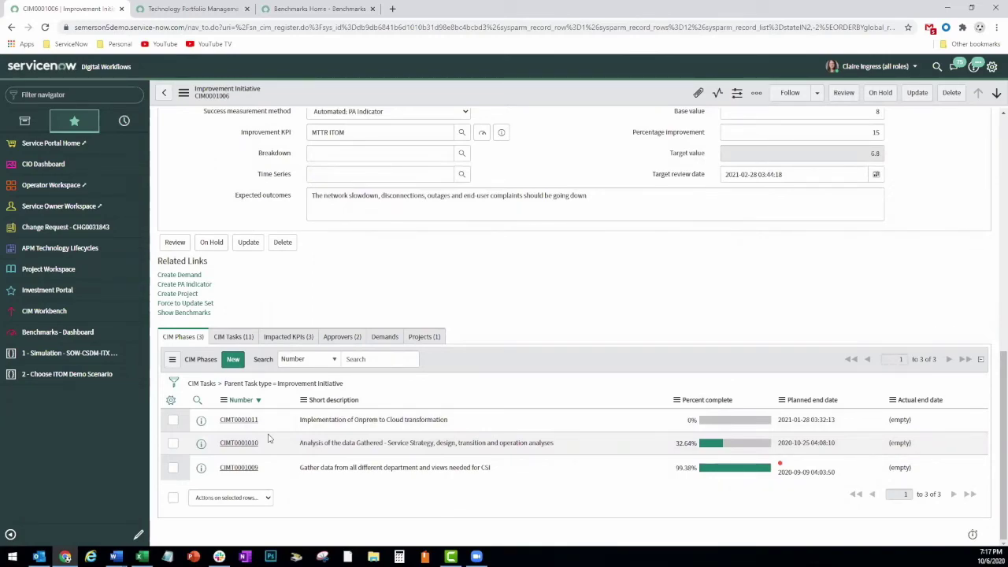
left_click(224, 338)
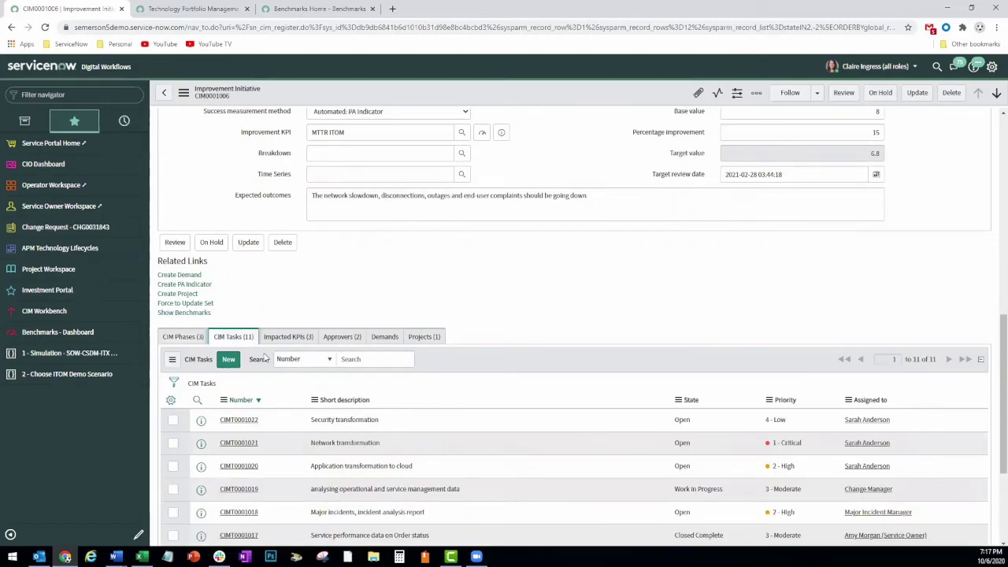
scroll(330, 401, "down", 1)
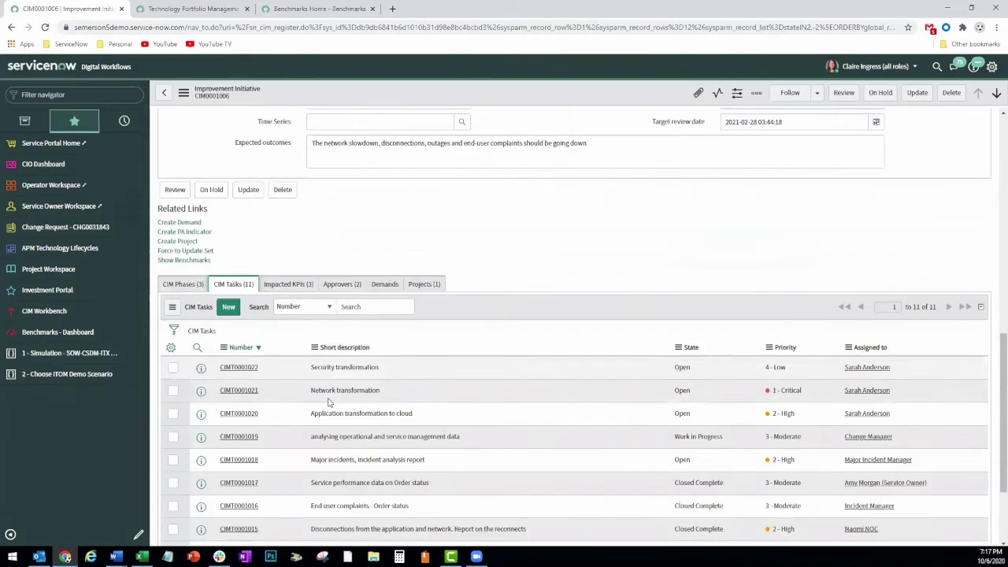
left_click(299, 295)
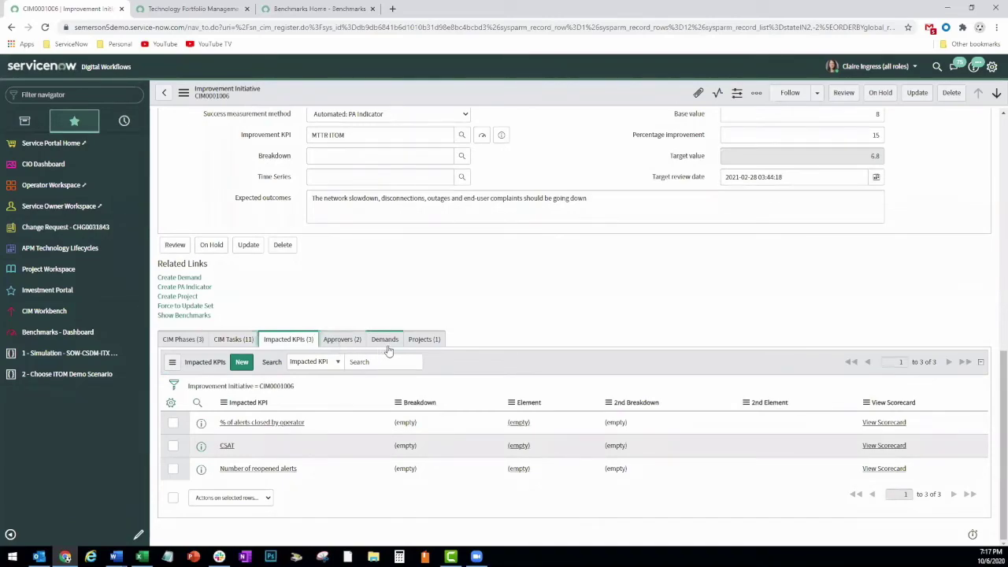
left_click(428, 343)
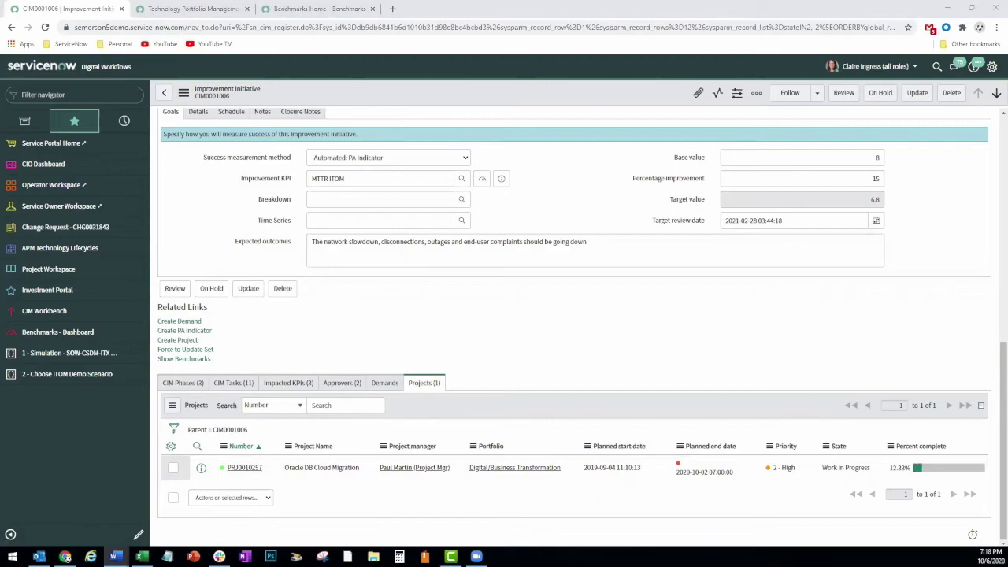
- Open the Benchmarks dashboard and compare the IT Service Management benchmarks with the Government industry
left_click(82, 334)
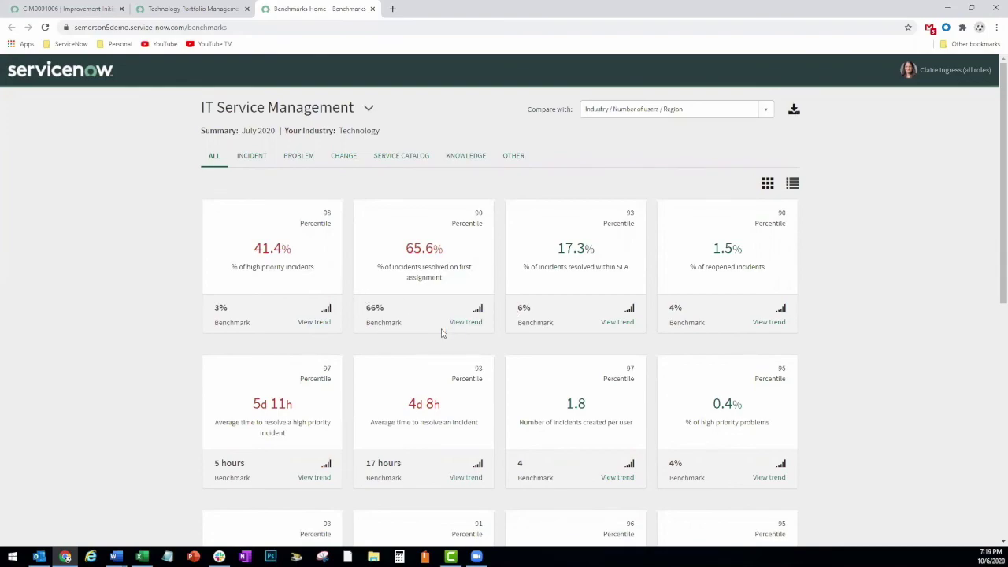
left_click(738, 112)
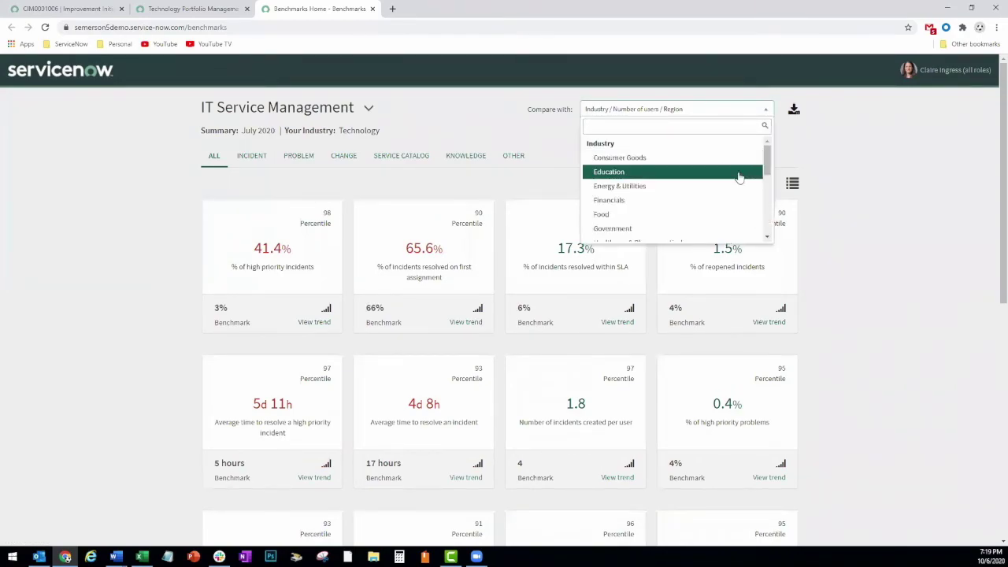
scroll(718, 211, "down", 2)
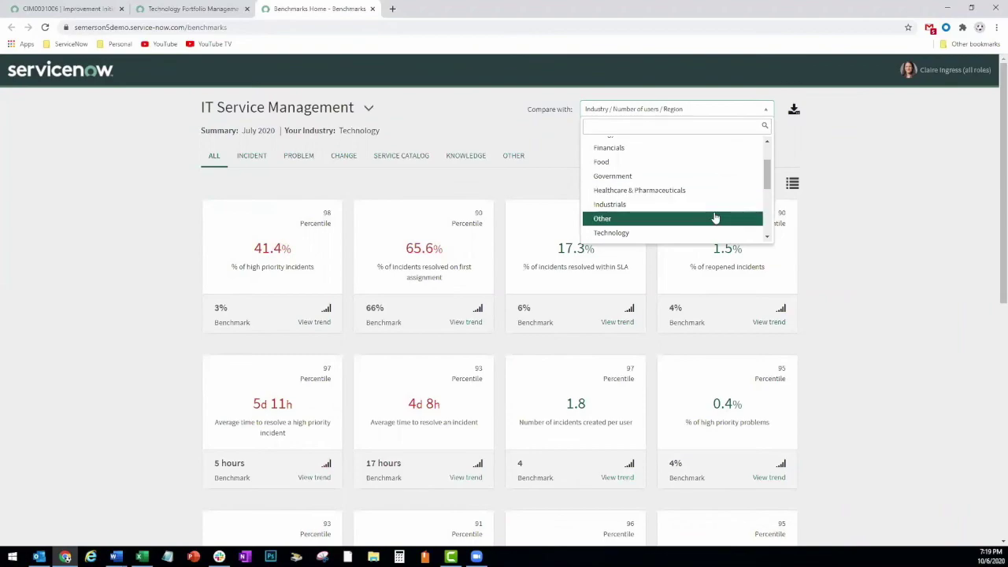
left_click(698, 177)
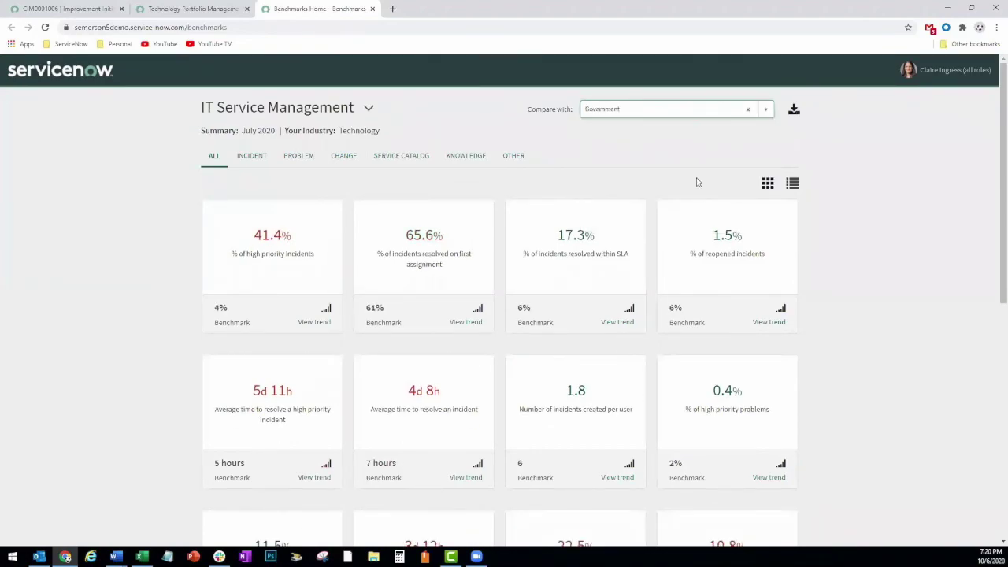
- Switch the benchmark comparison to the Industrials industry
left_click(681, 109)
scroll(683, 193, "down", 2)
scroll(675, 200, "down", 2)
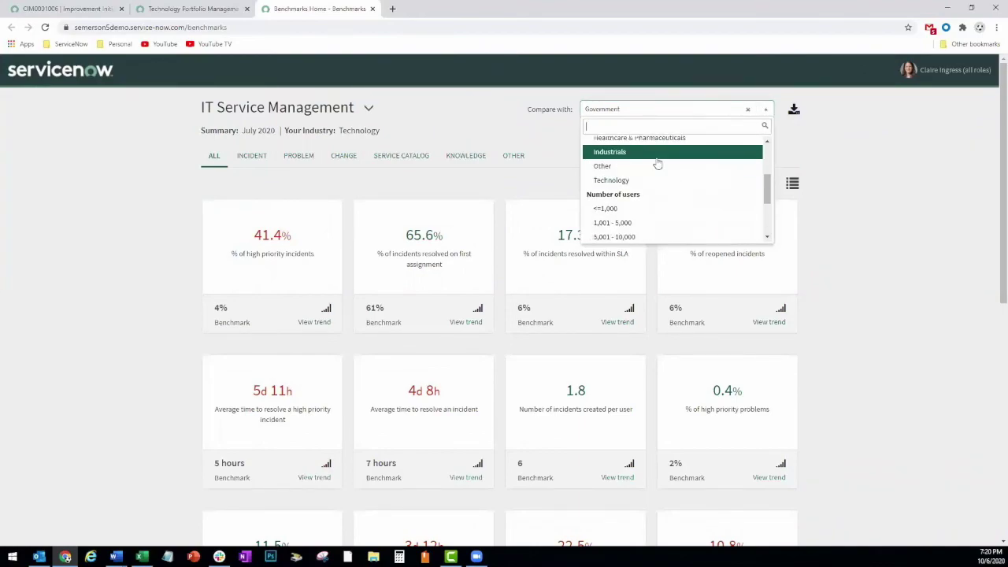
left_click(659, 161)
- Compare the benchmarks with organizations that have 5,001 - 10,000 users
left_click(655, 111)
scroll(698, 201, "down", 3)
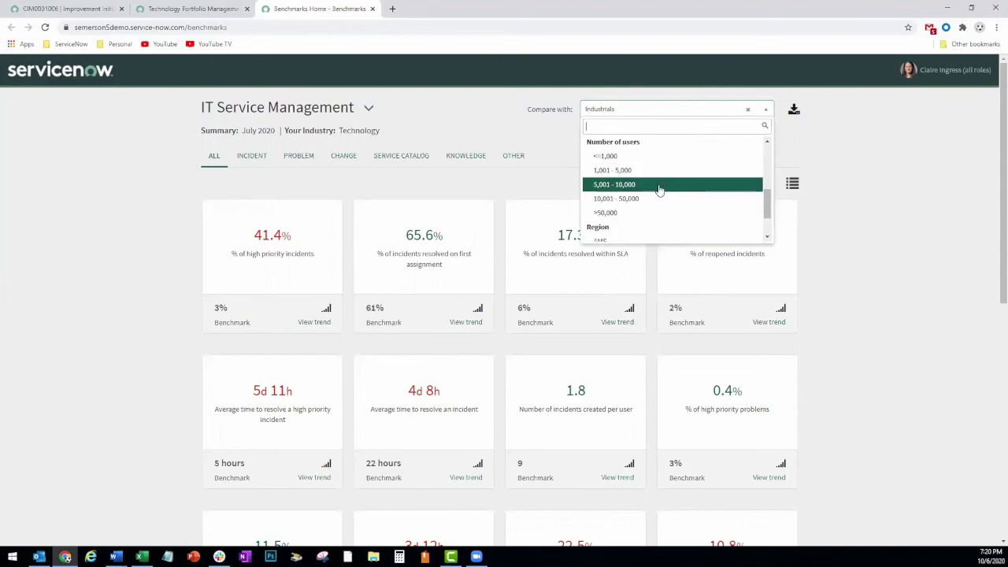
left_click(660, 190)
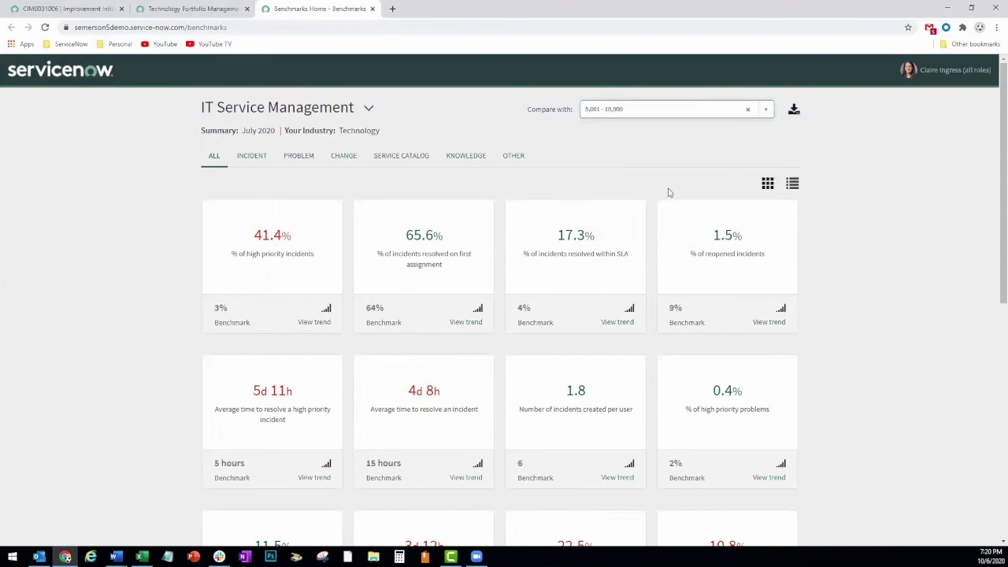
- Change the benchmark comparison to the EMEA region
left_click(647, 118)
scroll(654, 175, "down", 5)
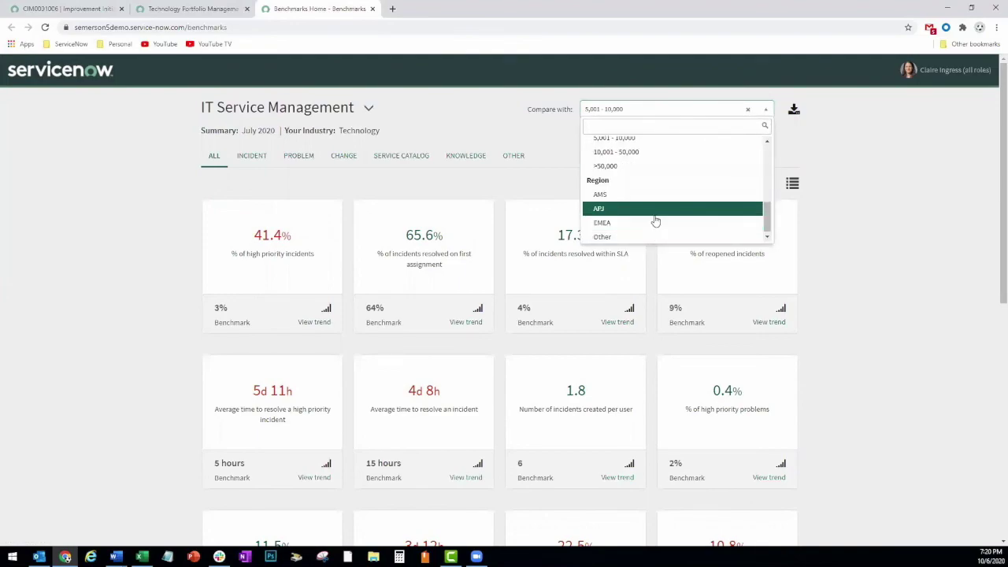
left_click(655, 223)
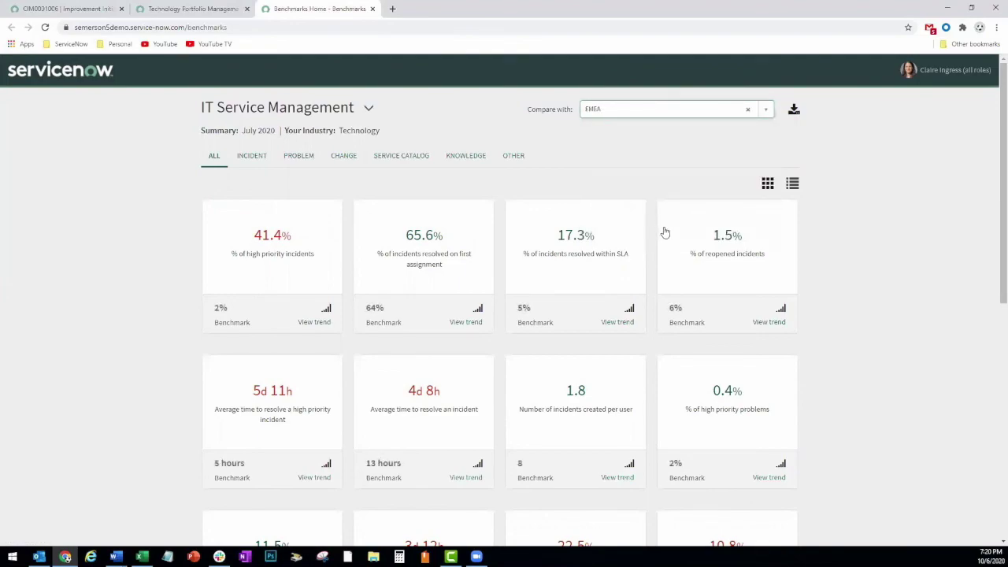